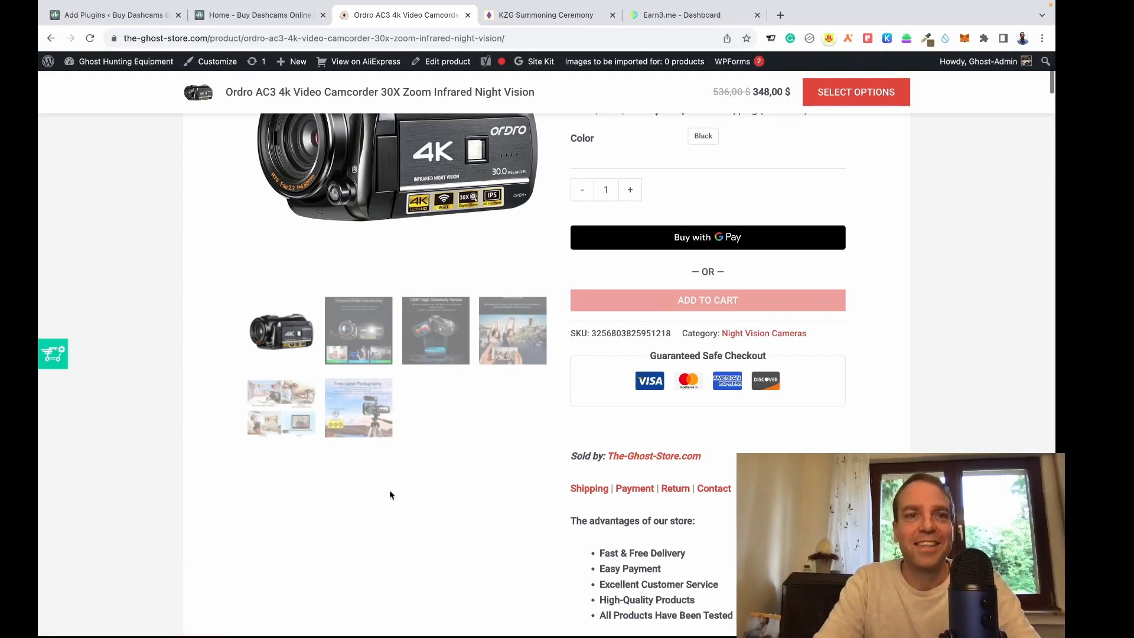
Try to install the SALERT – Fake Sales Notification WooCommerce plugin from the Salert plugin search results on the dashcam shop site
{"action": "left_click", "coordinate": [133, 19]}
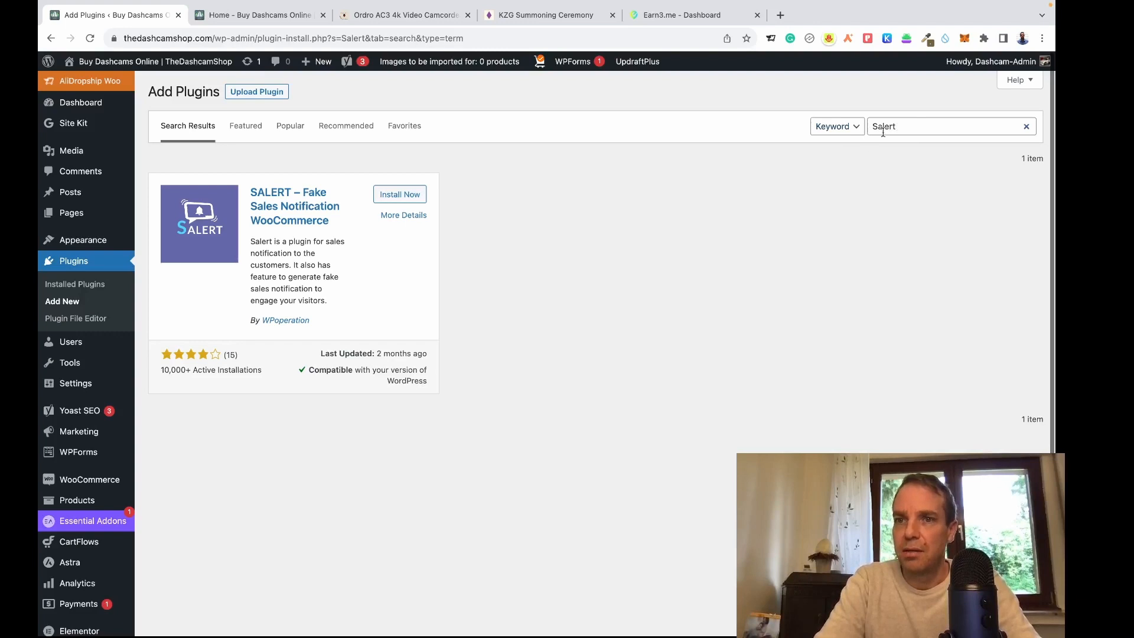
{"action": "left_click_drag", "start_coordinate": [921, 126], "coordinate": [870, 126]}
{"action": "left_click", "coordinate": [844, 177]}
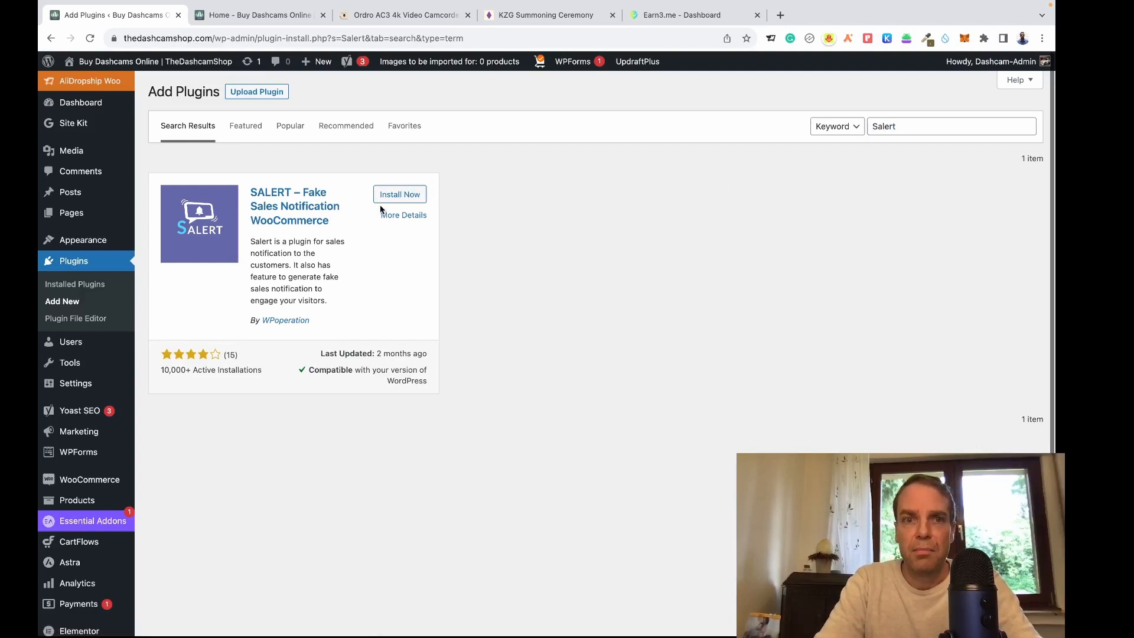
{"action": "left_click", "coordinate": [400, 199]}
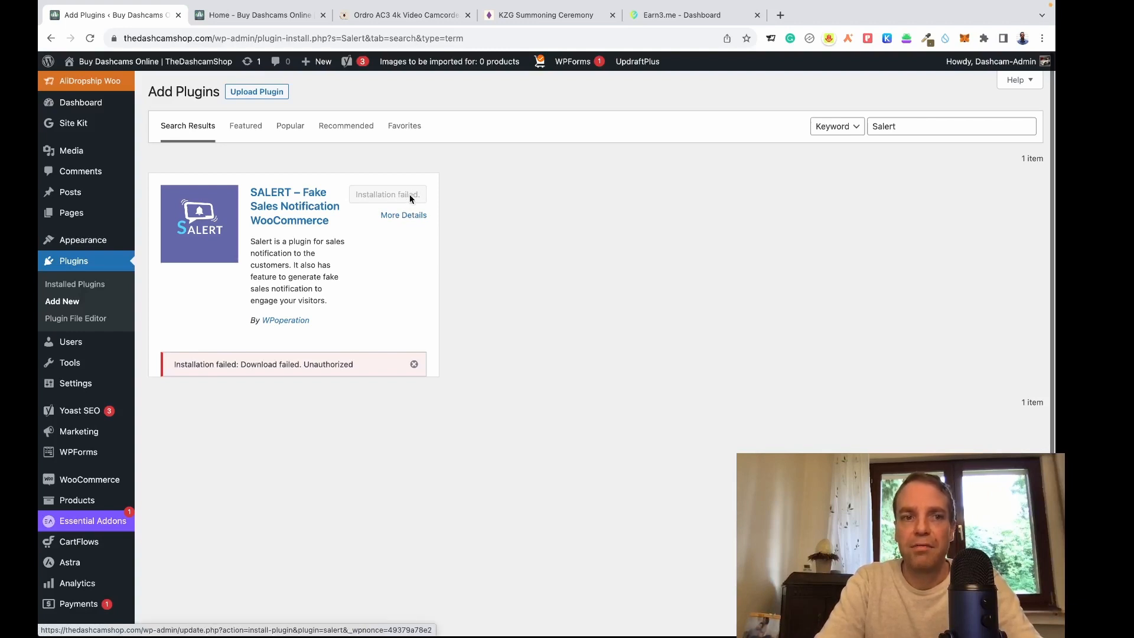
Activate the Salert plugin in the list of installed plugins
{"action": "left_click", "coordinate": [93, 291]}
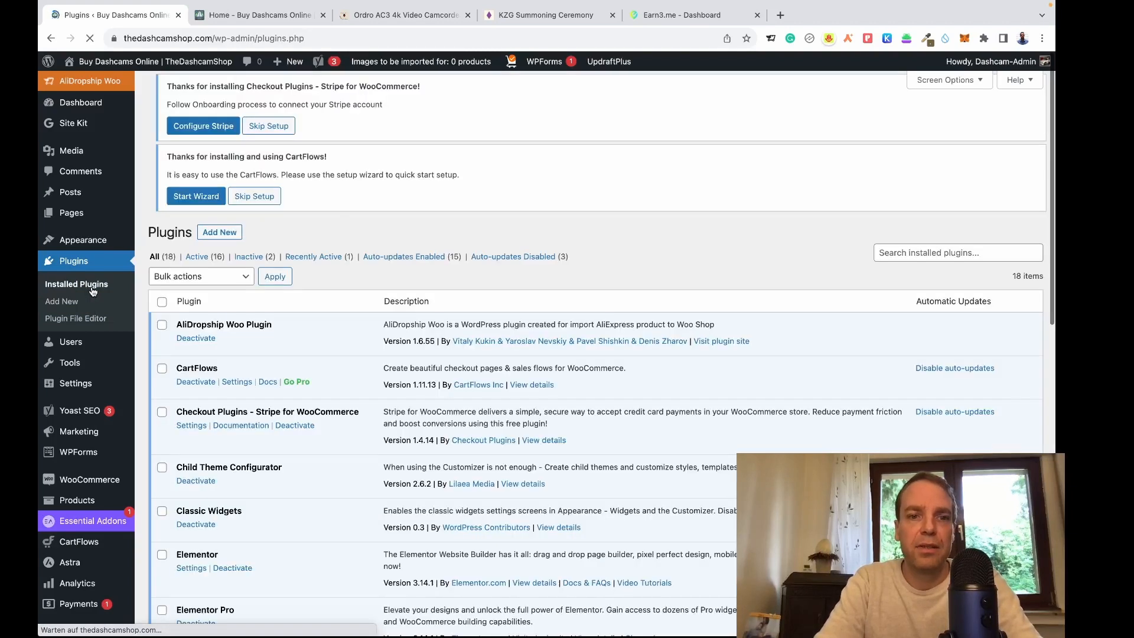
{"action": "scroll", "coordinate": [343, 307], "scroll_direction": "down", "scroll_amount": 5}
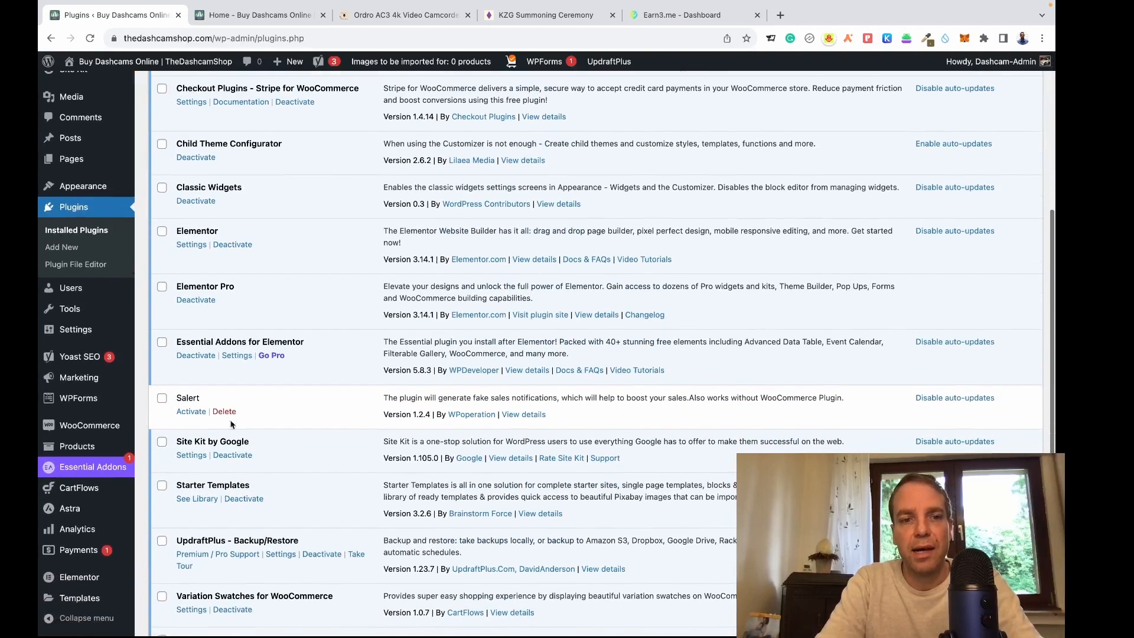
{"action": "left_click", "coordinate": [190, 412]}
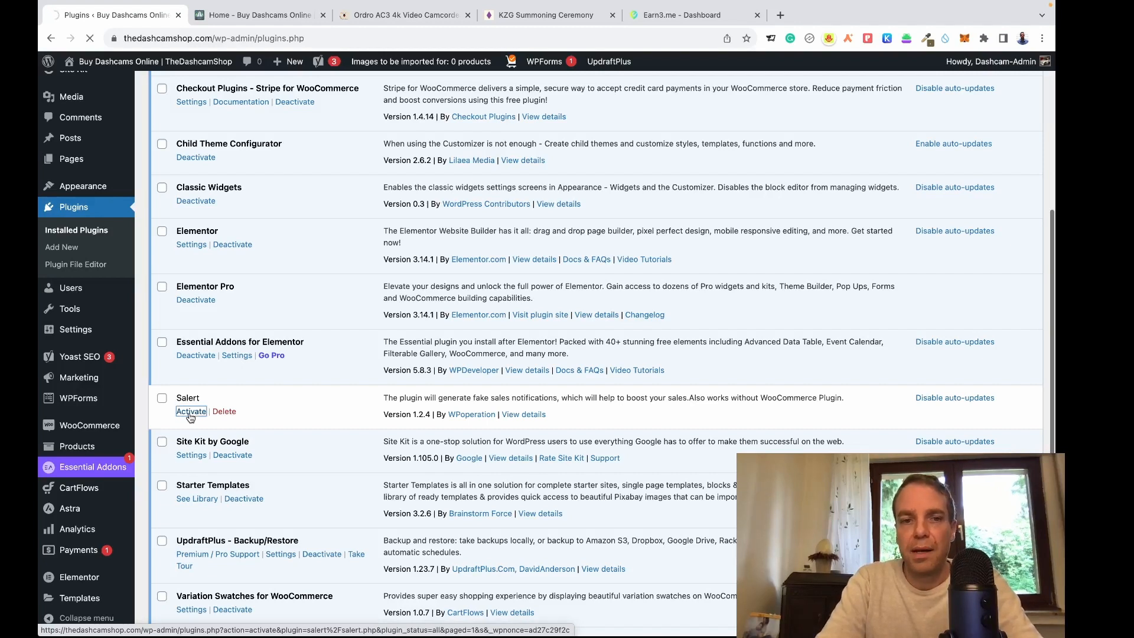
{"action": "scroll", "coordinate": [273, 387], "scroll_direction": "down", "scroll_amount": 2}
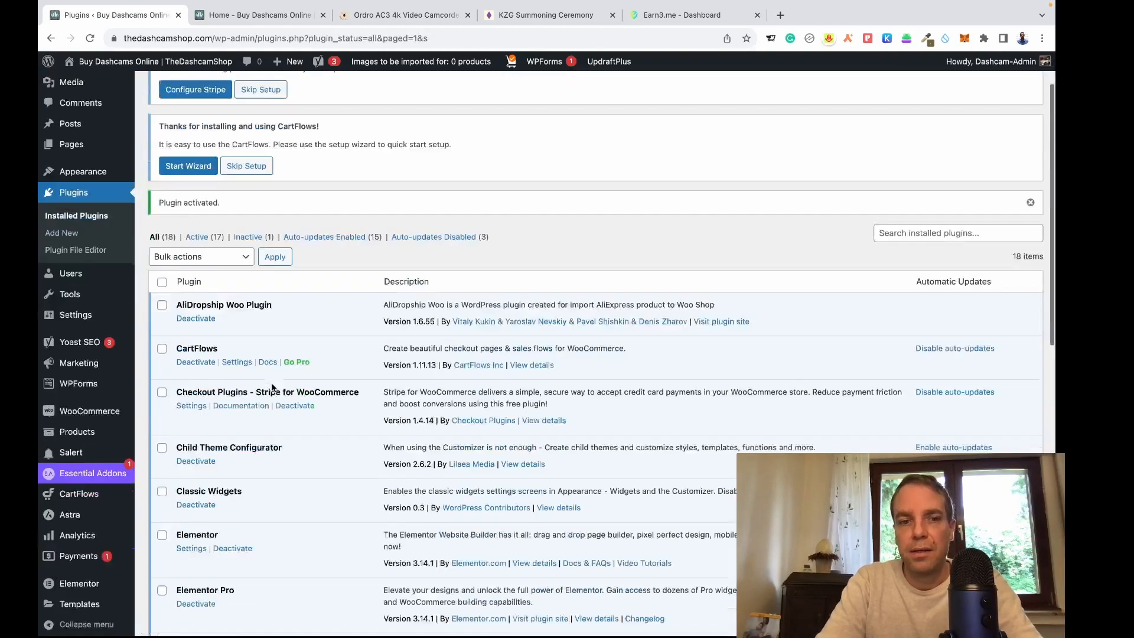
Open the Salert plugin's settings page and make sure the popup is enabled
{"action": "scroll", "coordinate": [272, 384], "scroll_direction": "down", "scroll_amount": 10}
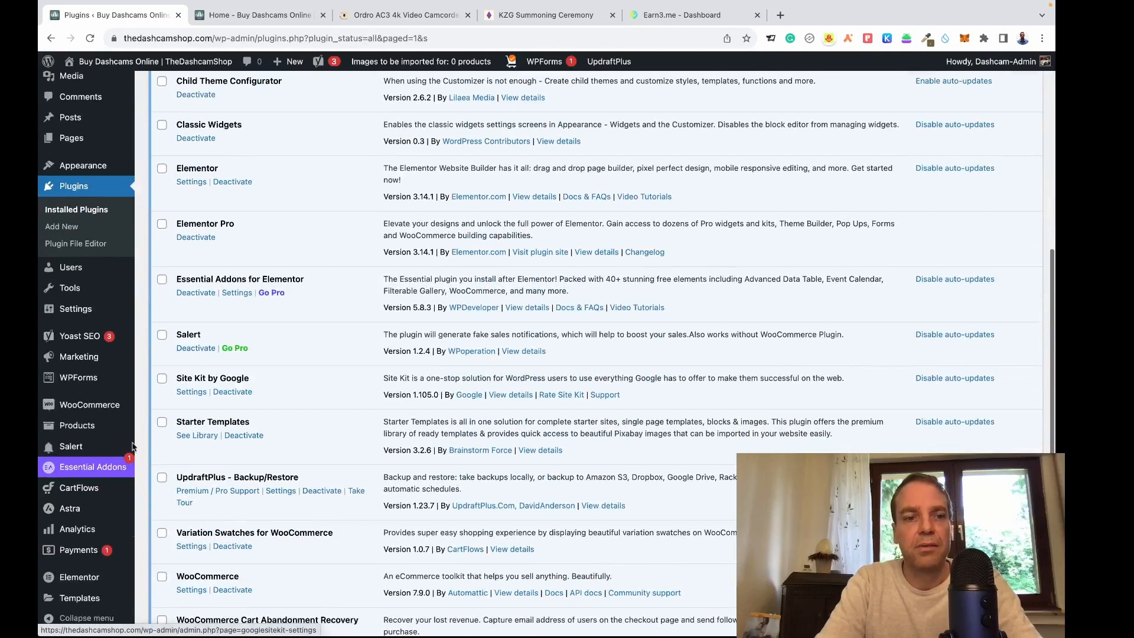
{"action": "left_click", "coordinate": [72, 447]}
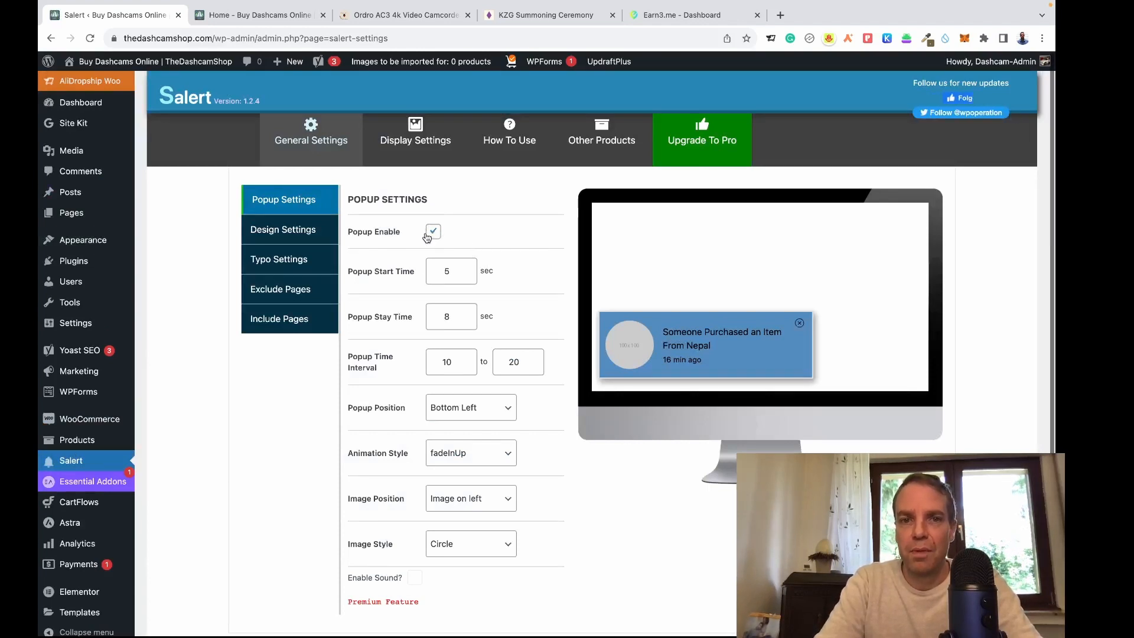
{"action": "left_click", "coordinate": [428, 235]}
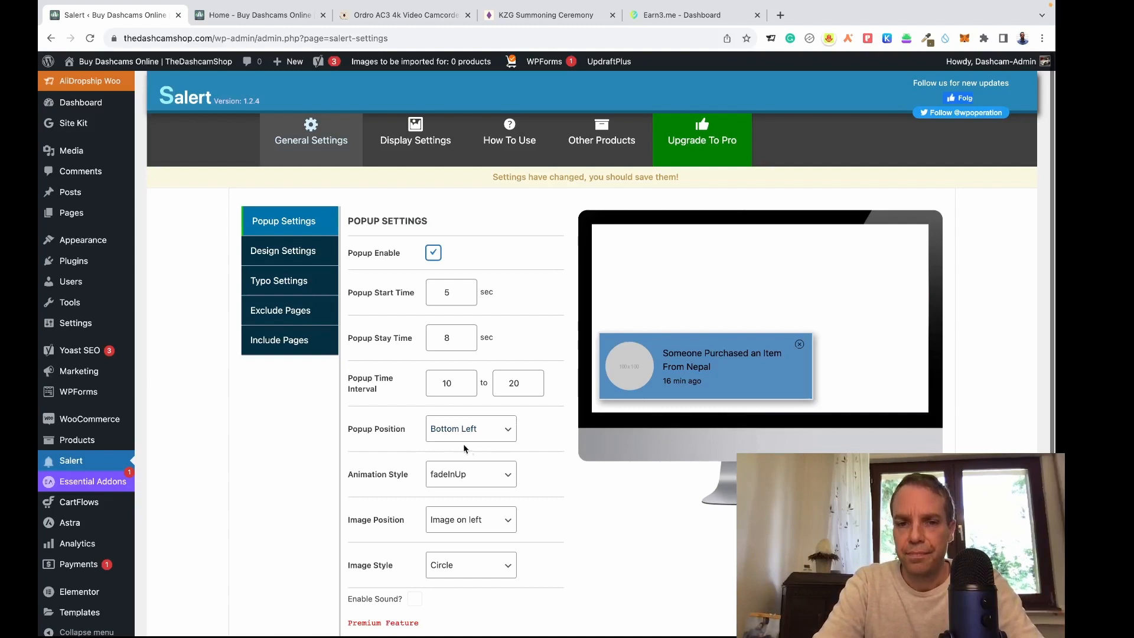
Examine the available popup positions and the remaining popup settings beside the notification preview
{"action": "left_click", "coordinate": [508, 437]}
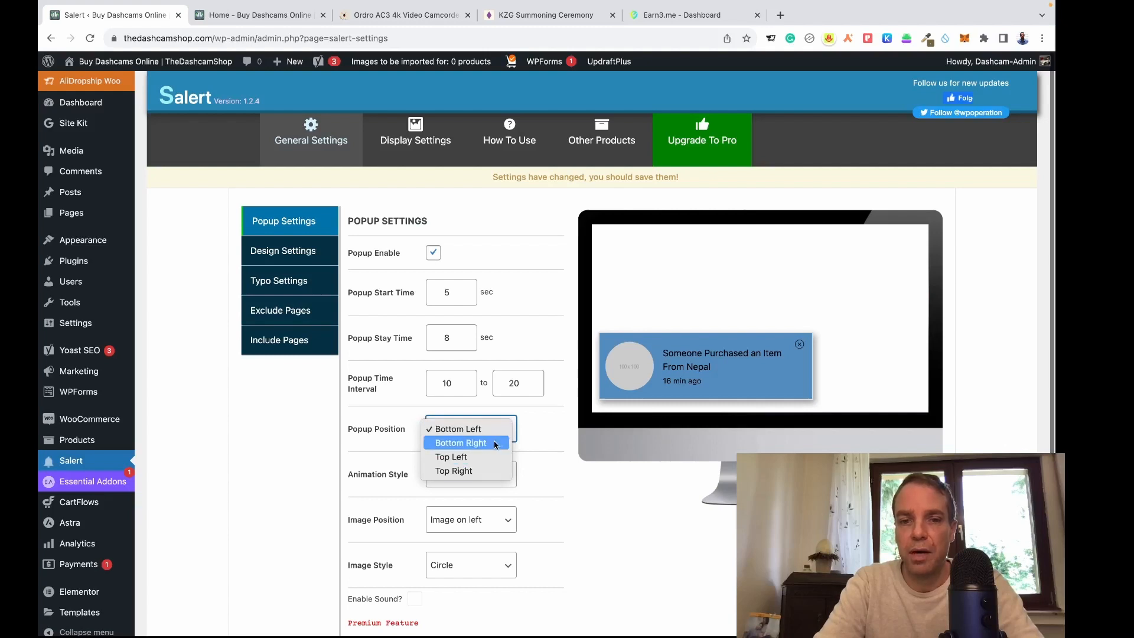
{"action": "left_click", "coordinate": [552, 467]}
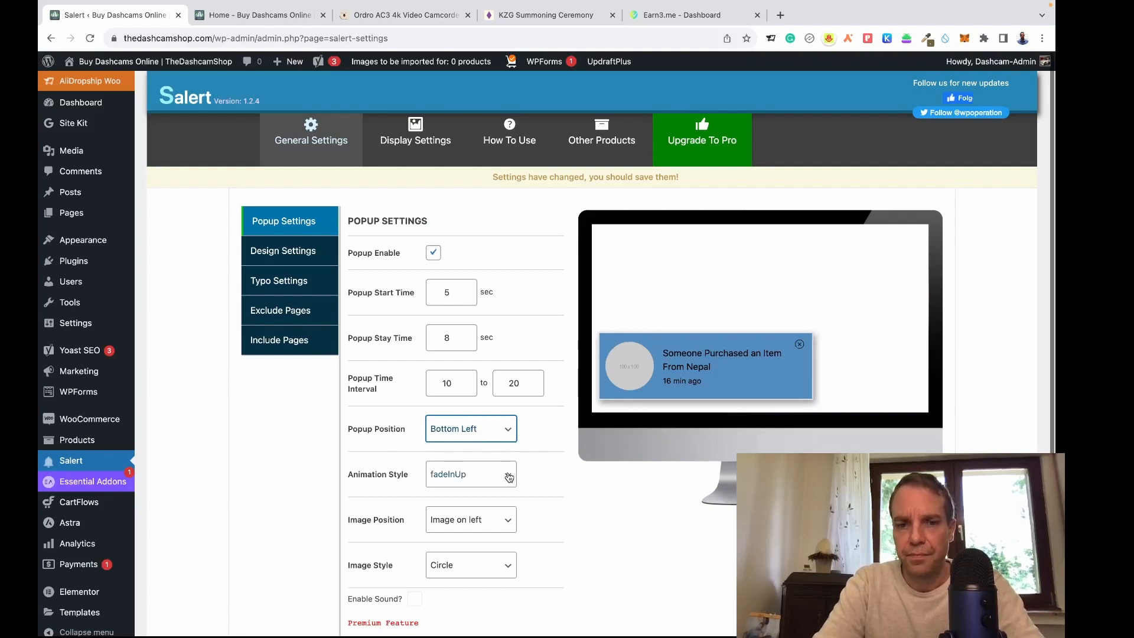
{"action": "scroll", "coordinate": [509, 477], "scroll_direction": "down", "scroll_amount": 1}
{"action": "scroll", "coordinate": [567, 461], "scroll_direction": "down", "scroll_amount": 1}
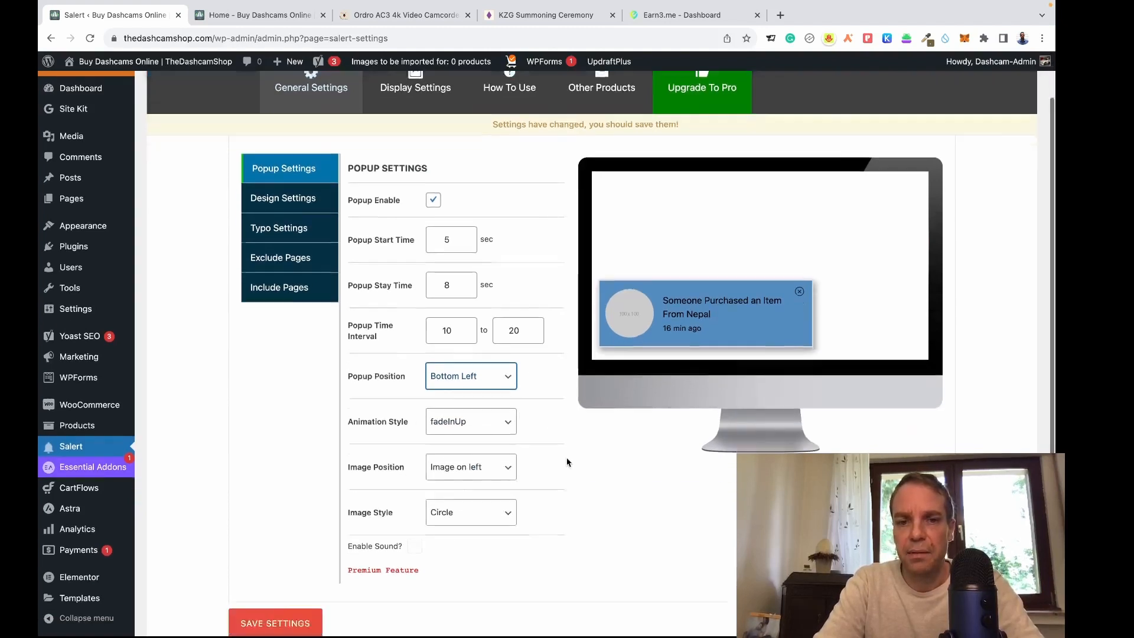
{"action": "scroll", "coordinate": [567, 462], "scroll_direction": "down", "scroll_amount": 1}
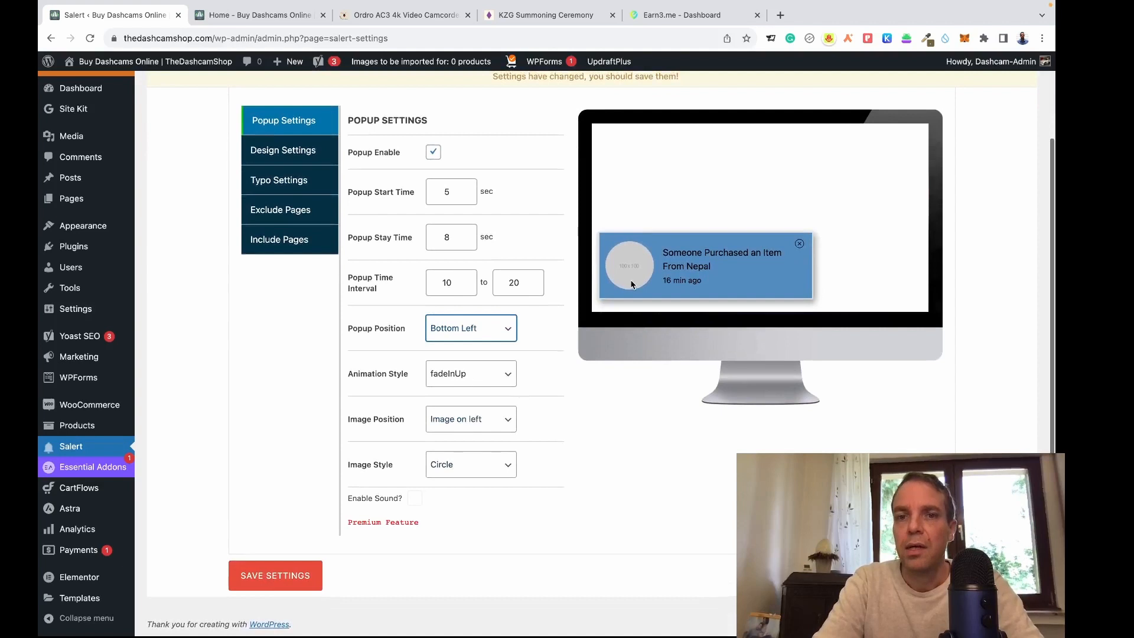
Try the Square image style for the notification popup and return it to Circle
{"action": "left_click", "coordinate": [513, 469]}
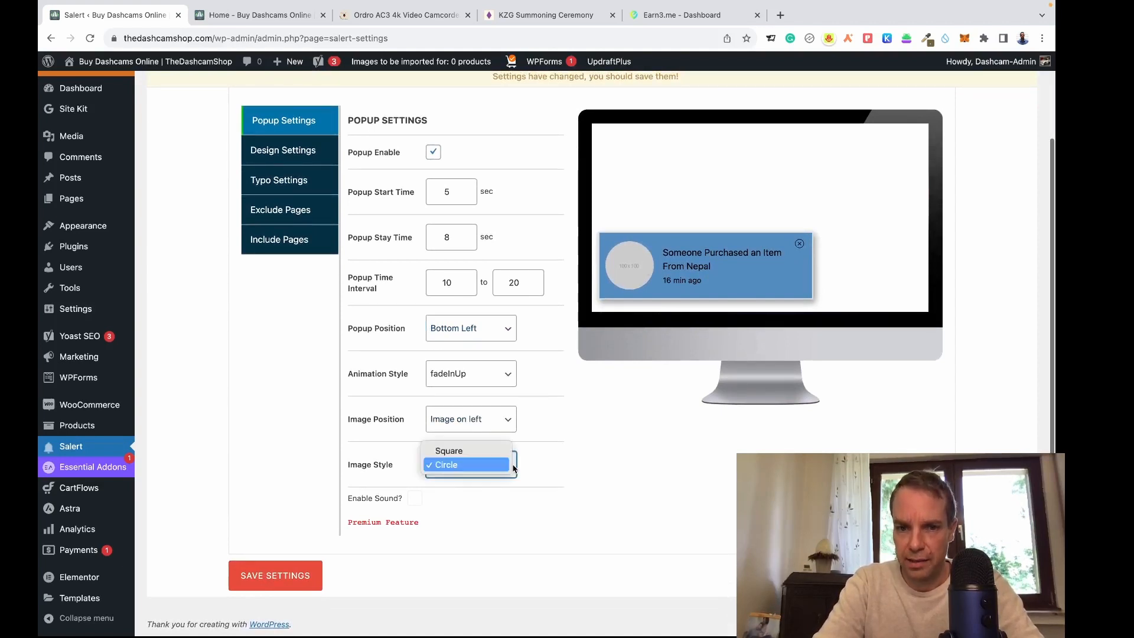
{"action": "left_click", "coordinate": [470, 451]}
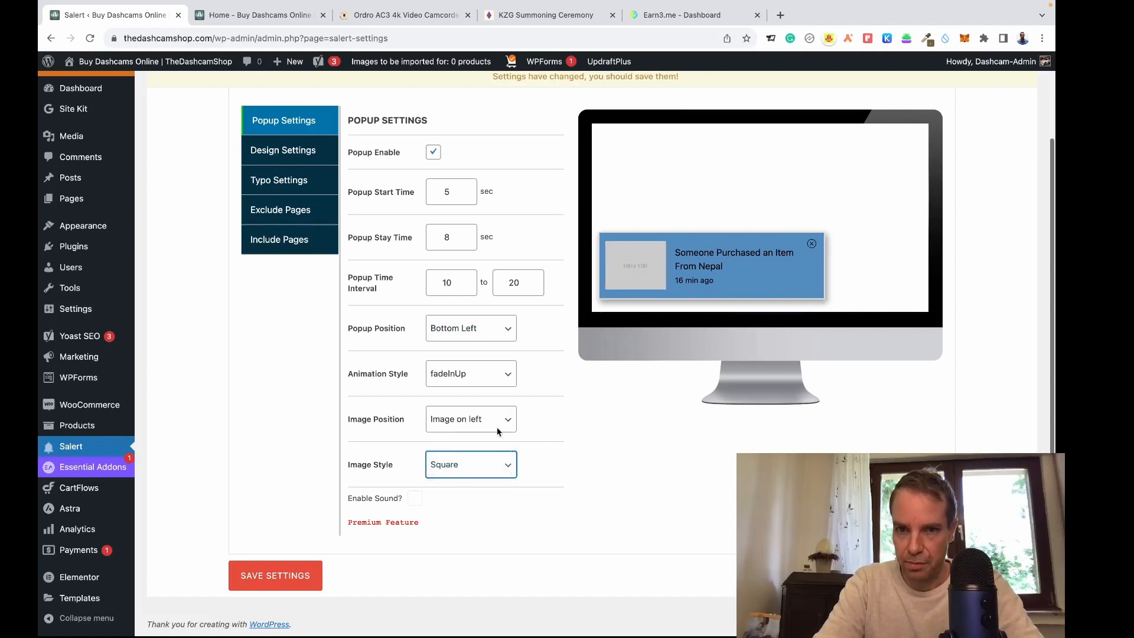
{"action": "left_click", "coordinate": [472, 466]}
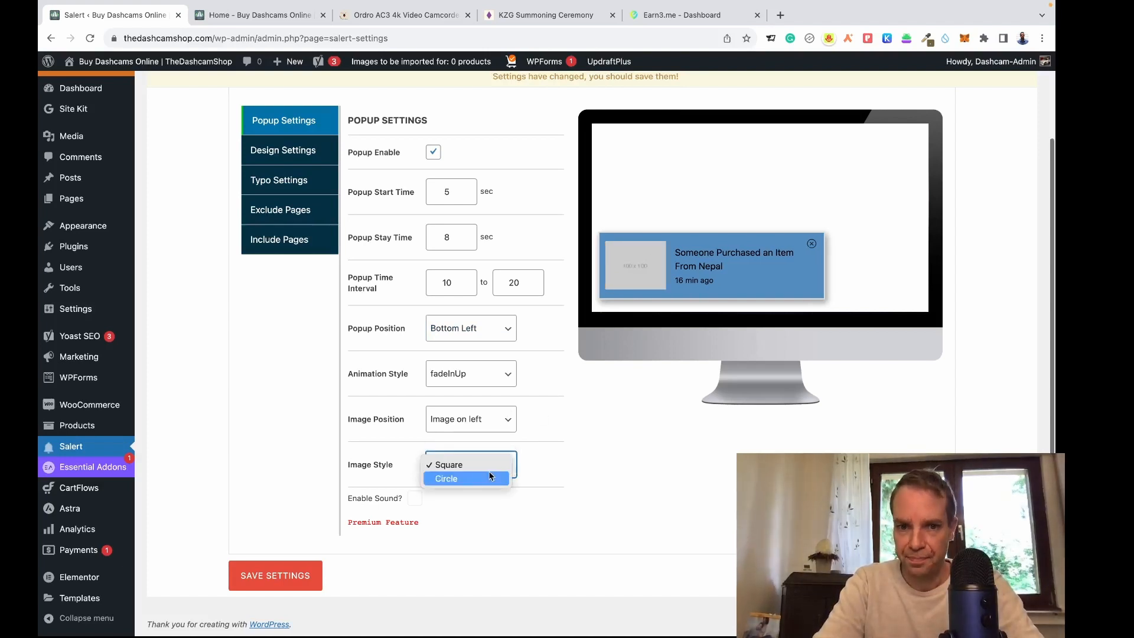
{"action": "left_click", "coordinate": [482, 481]}
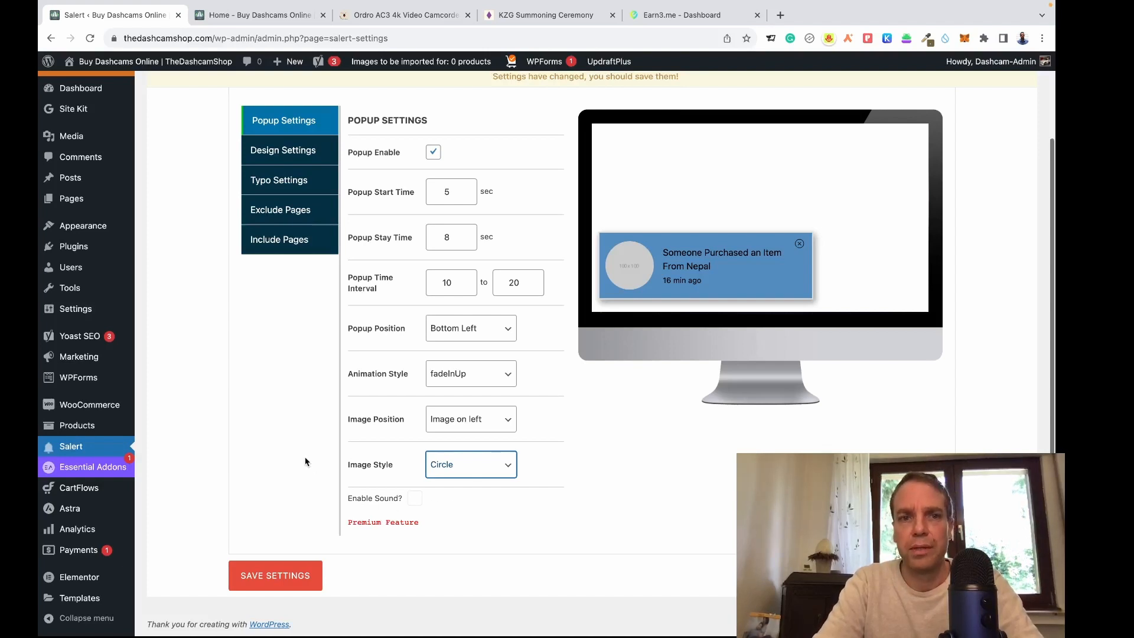
Review the popup's design settings, including background colour, close button, container width, padding, box shadow and border
{"action": "scroll", "coordinate": [305, 461], "scroll_direction": "up", "scroll_amount": 1}
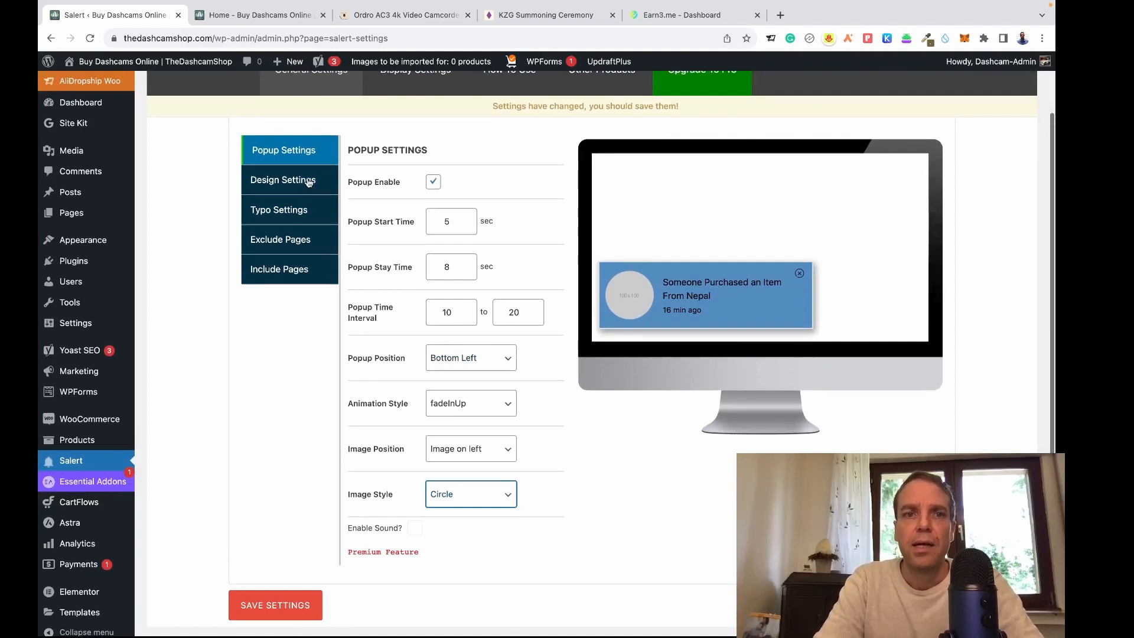
{"action": "left_click", "coordinate": [263, 189]}
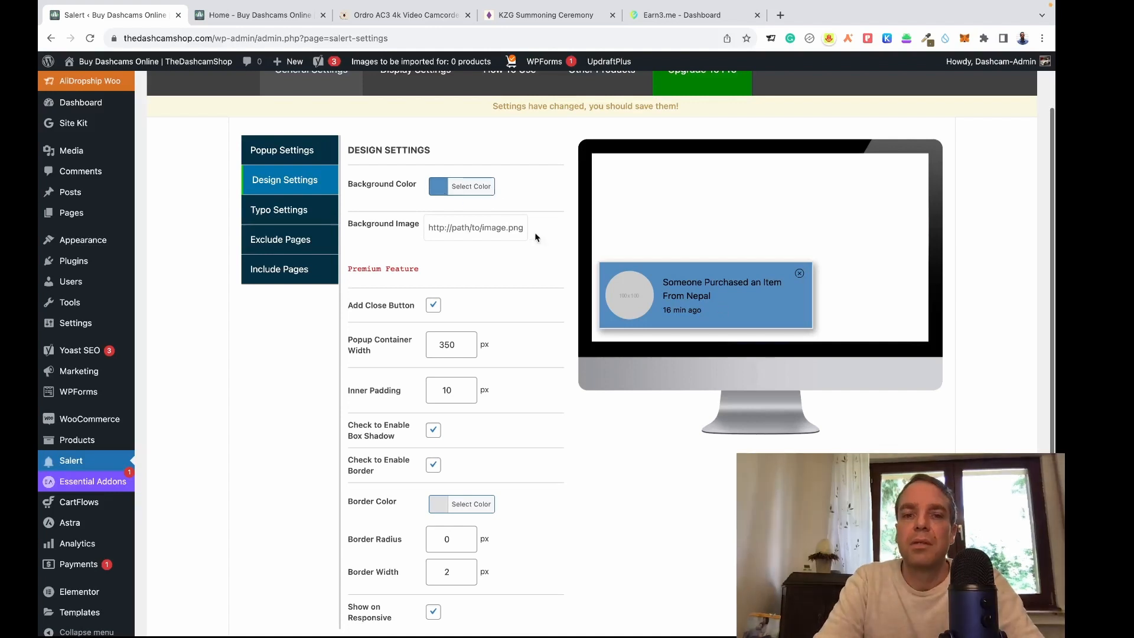
{"action": "scroll", "coordinate": [534, 306], "scroll_direction": "down", "scroll_amount": 1}
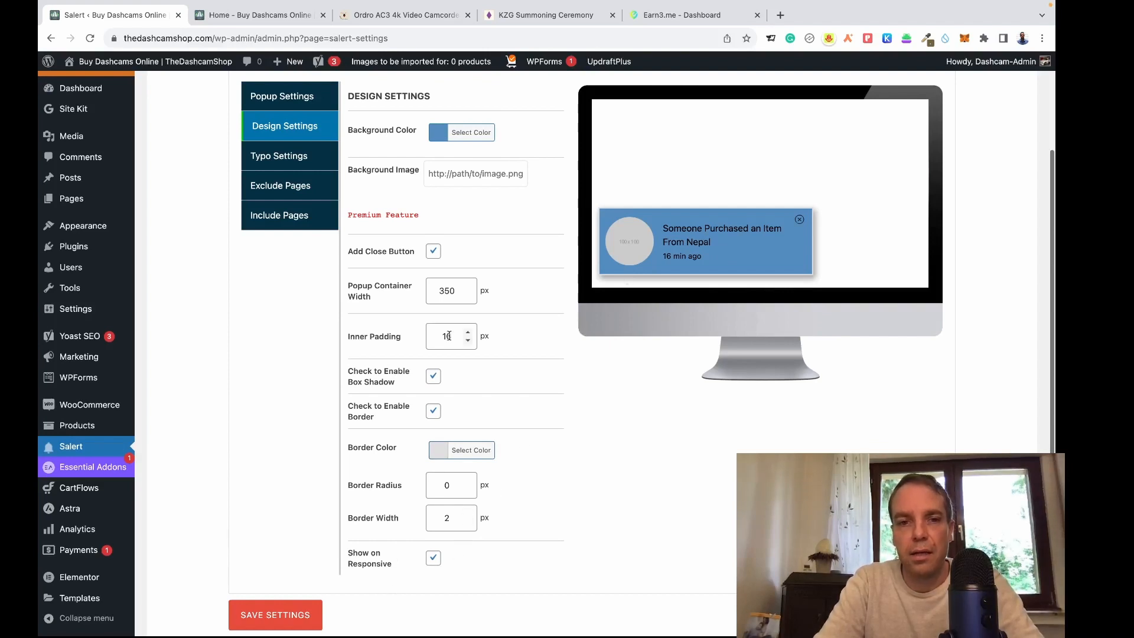
{"action": "scroll", "coordinate": [483, 385], "scroll_direction": "up", "scroll_amount": 1}
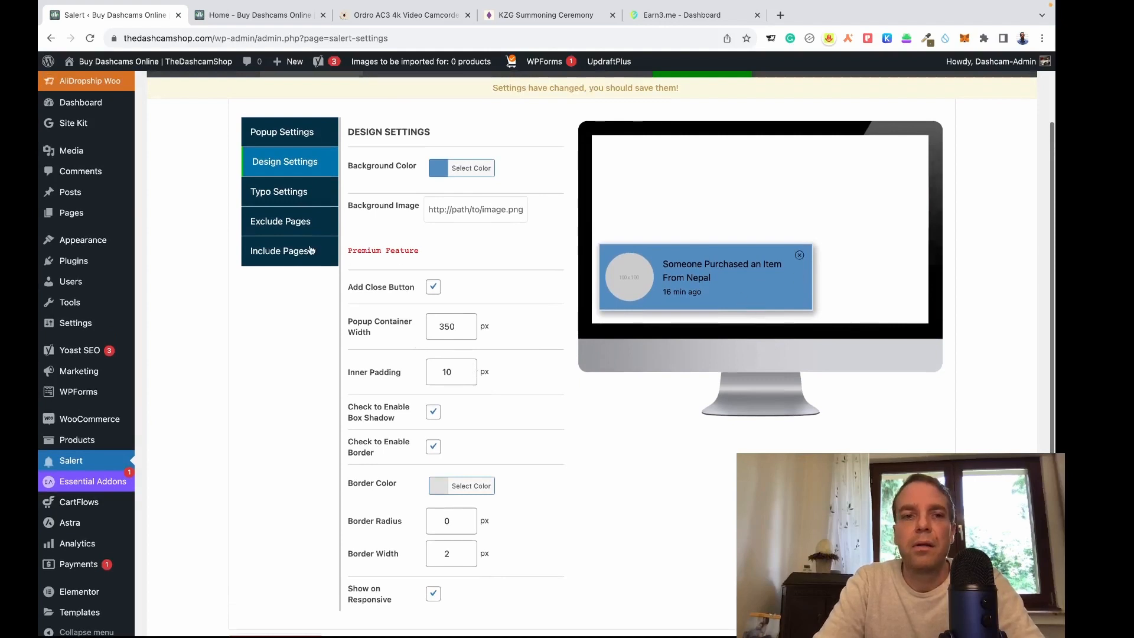
Set the notification popup's text colour to white (#ffffff) in the typography settings
{"action": "left_click", "coordinate": [302, 200]}
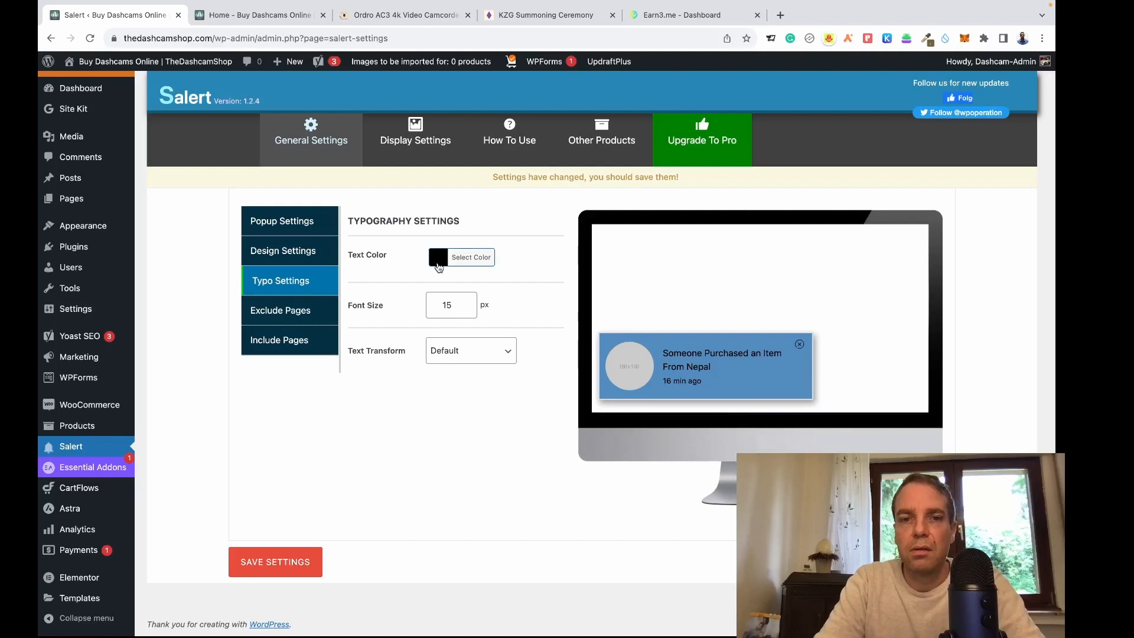
{"action": "left_click", "coordinate": [438, 262]}
{"action": "left_click_drag", "start_coordinate": [401, 332], "coordinate": [350, 294]}
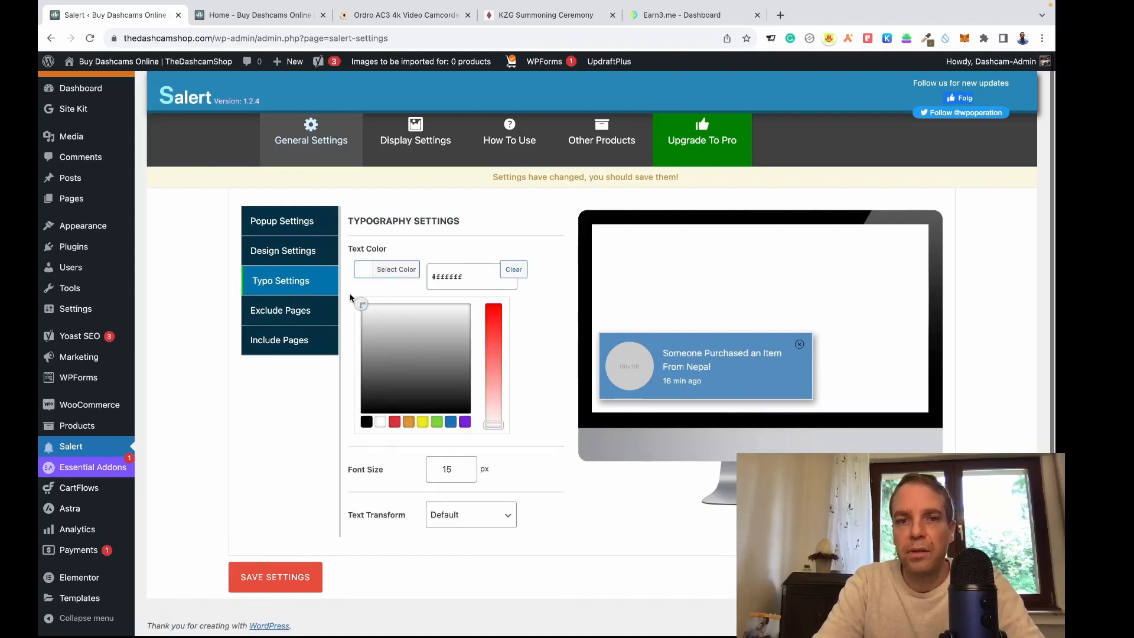
{"action": "left_click", "coordinate": [547, 398]}
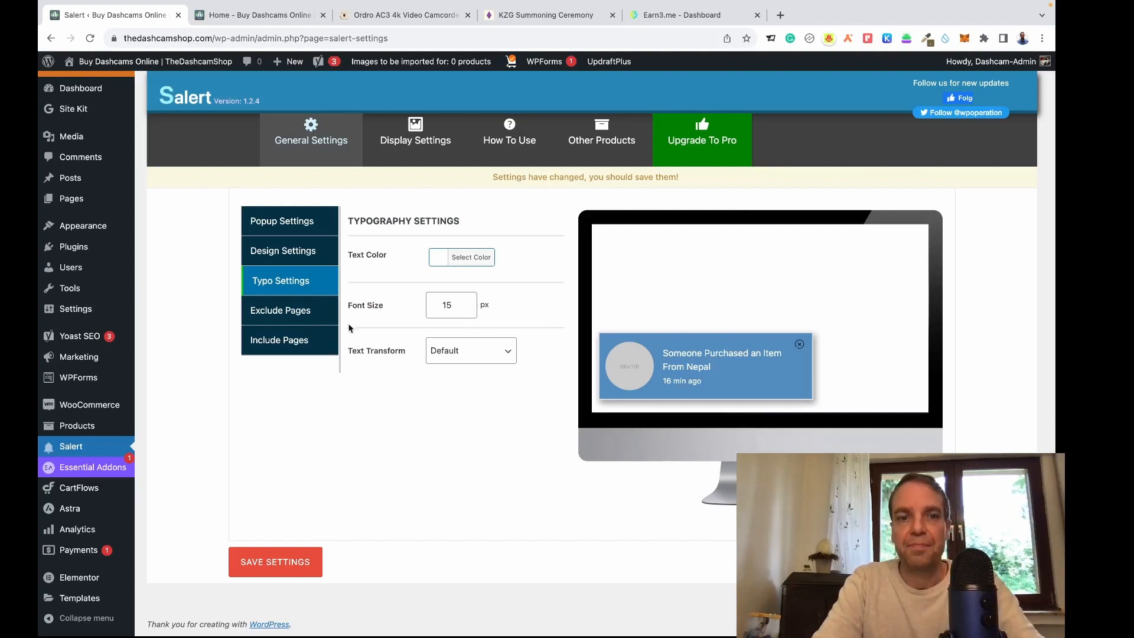
Check the Exclude Pages options and save the Salert settings
{"action": "left_click", "coordinate": [279, 313]}
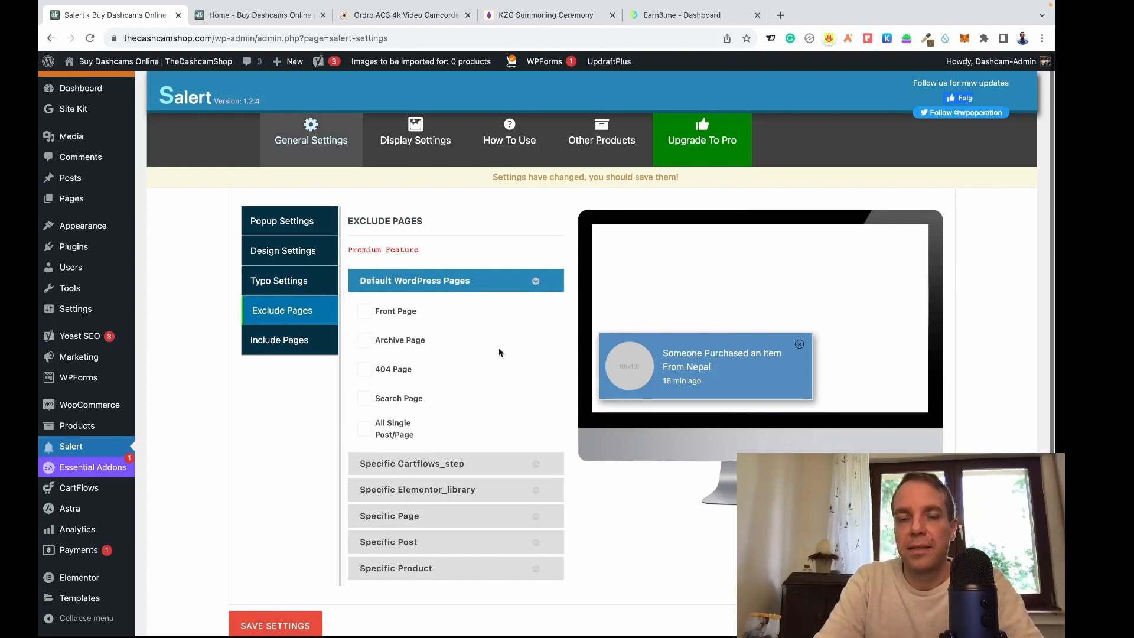
{"action": "left_click", "coordinate": [277, 628]}
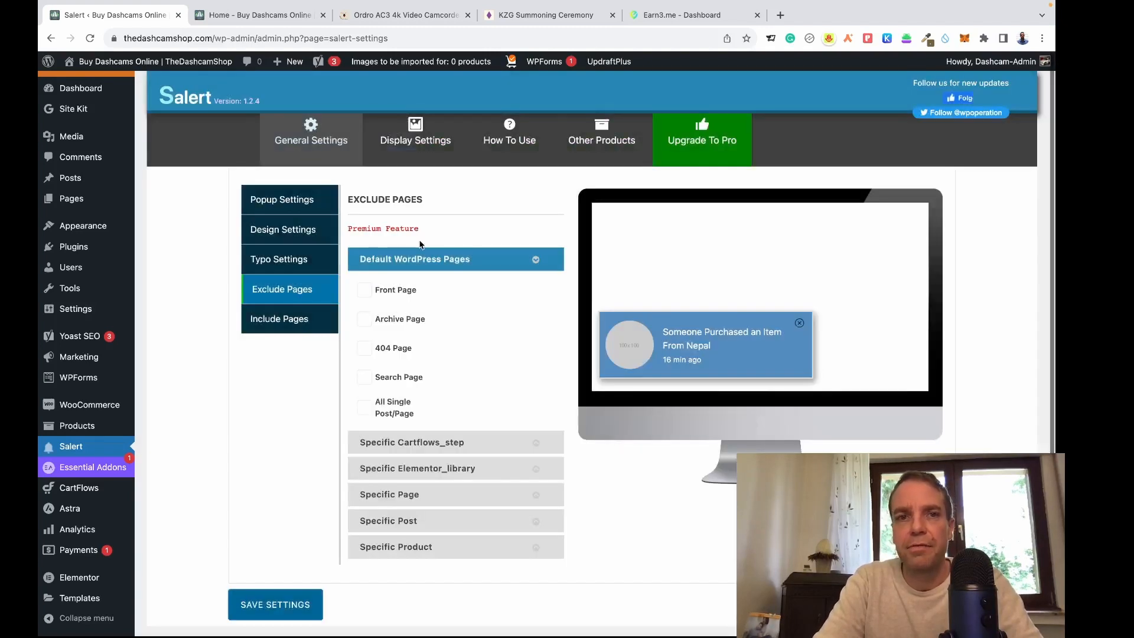
Add Las Vegas to the country names in Salert's display settings, separated by a comma
{"action": "left_click", "coordinate": [417, 145]}
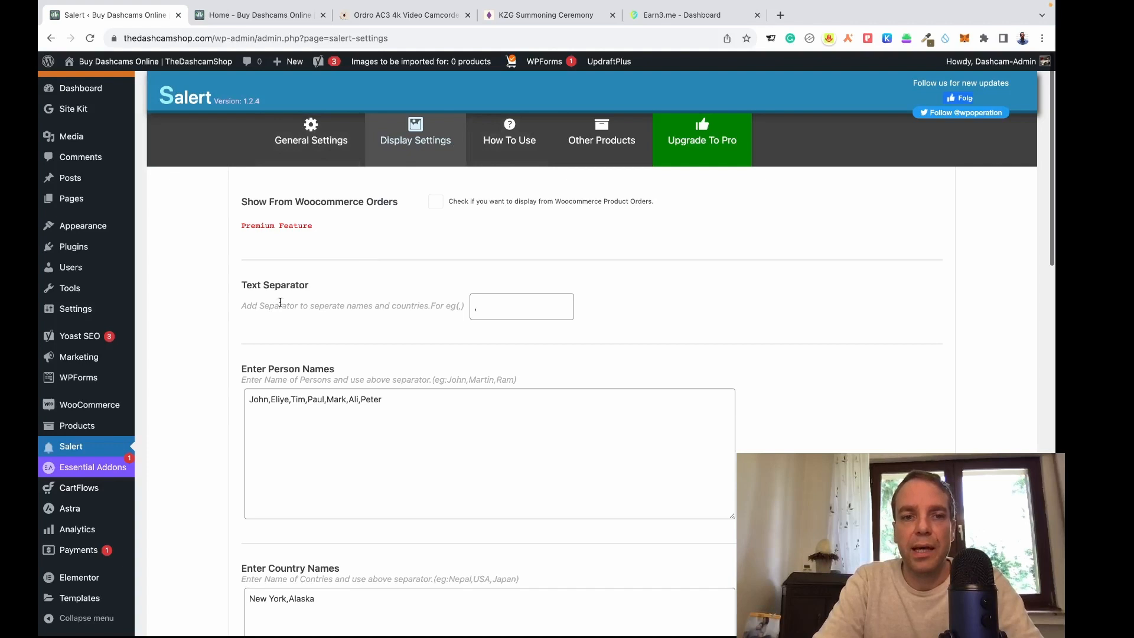
{"action": "scroll", "coordinate": [263, 381], "scroll_direction": "down", "scroll_amount": 1}
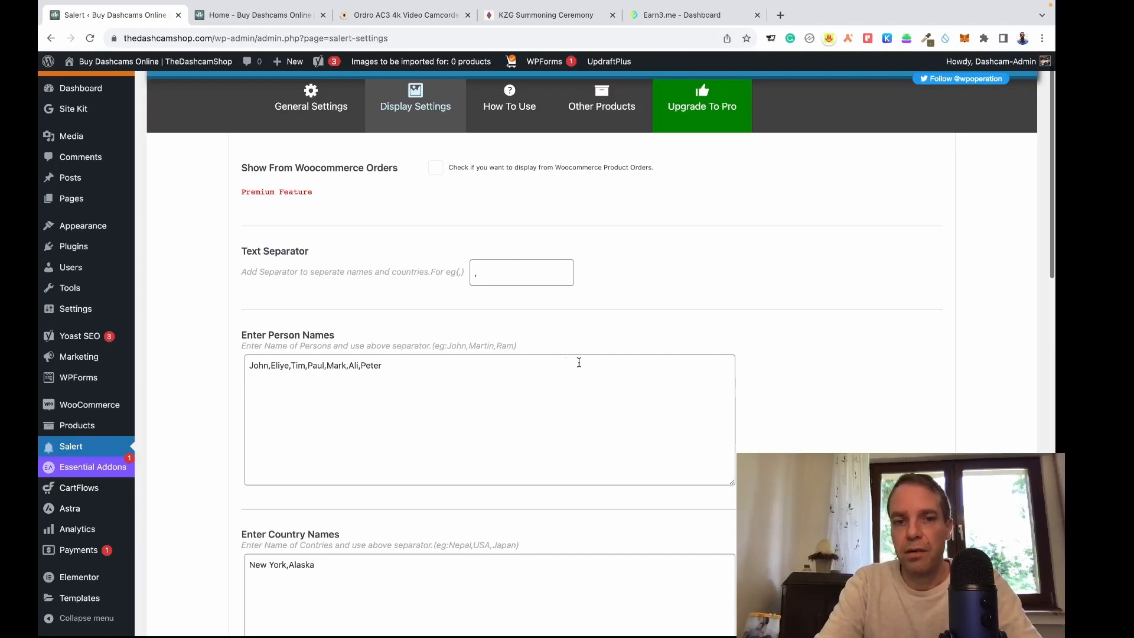
{"action": "scroll", "coordinate": [502, 438], "scroll_direction": "down", "scroll_amount": 2}
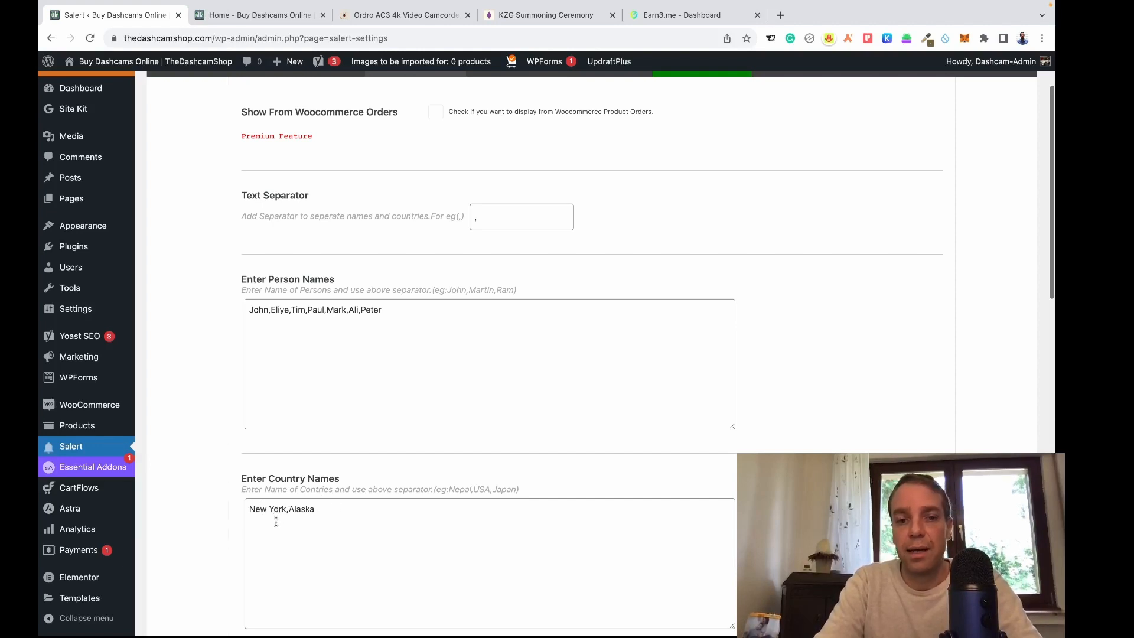
{"action": "left_click", "coordinate": [367, 511]}
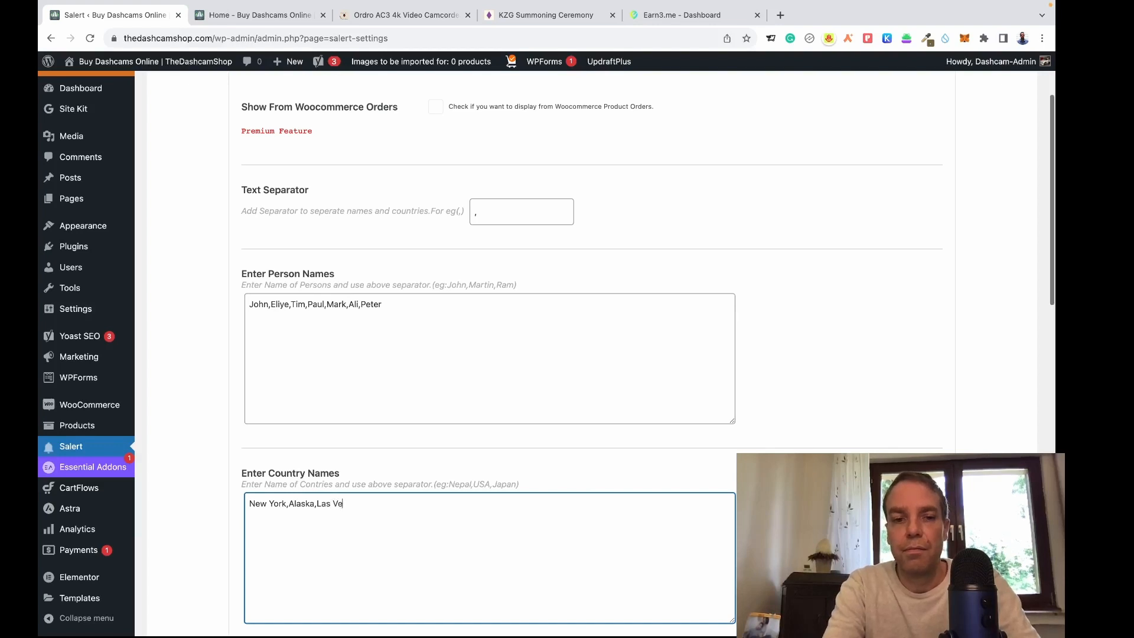
{"action": "type", "text": "gas"}
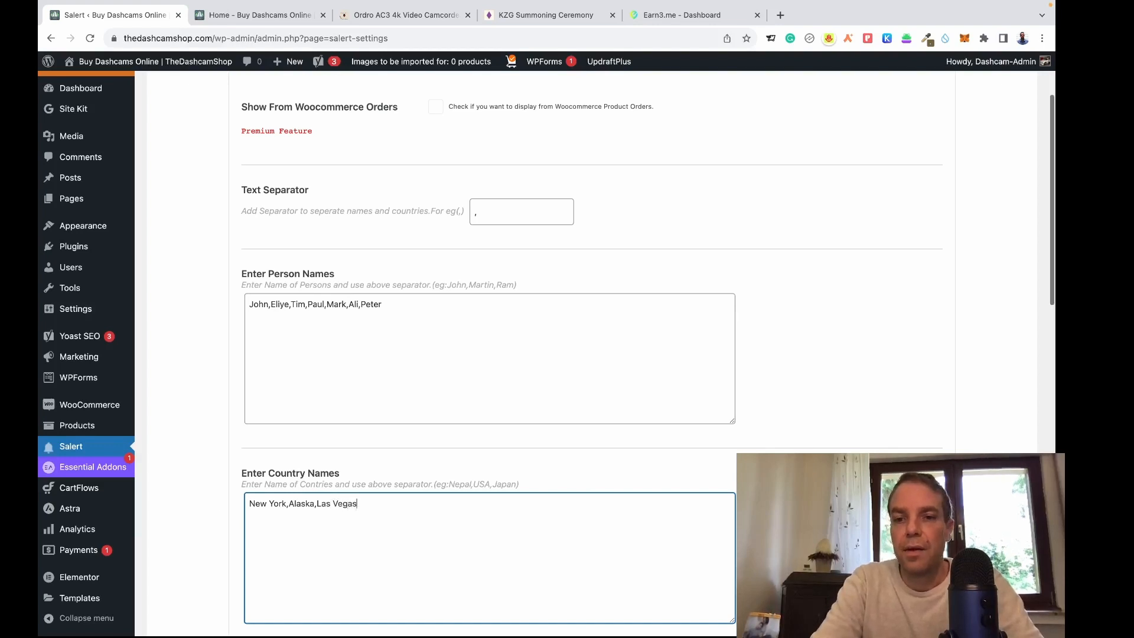
Add a third custom product row in Salert's display settings
{"action": "scroll", "coordinate": [320, 383], "scroll_direction": "down", "scroll_amount": 5}
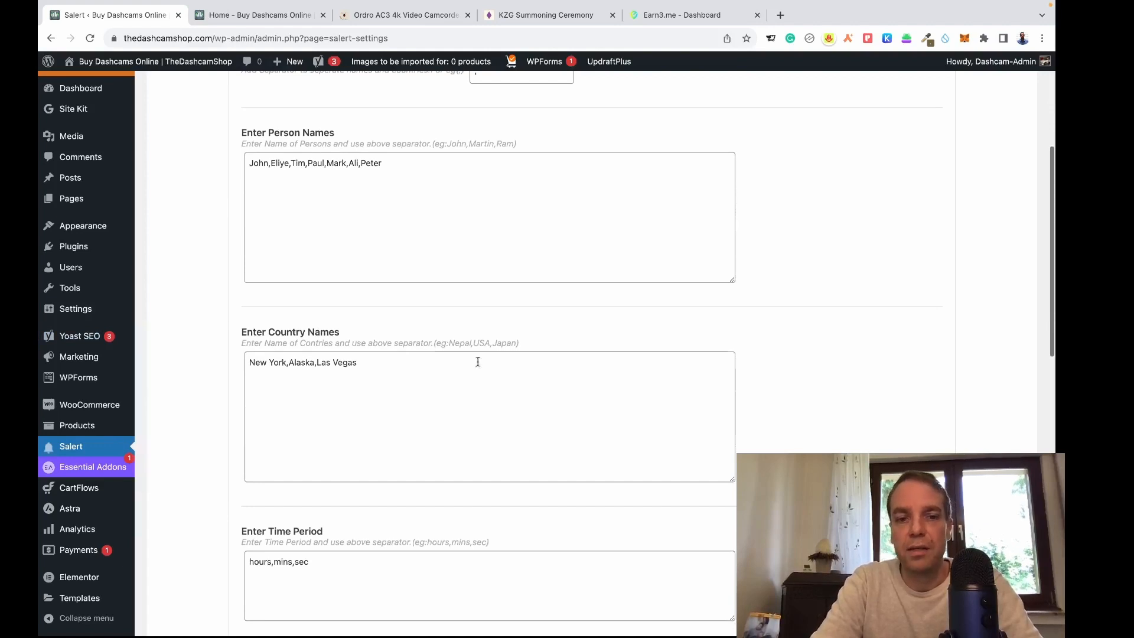
{"action": "scroll", "coordinate": [809, 365], "scroll_direction": "down", "scroll_amount": 4}
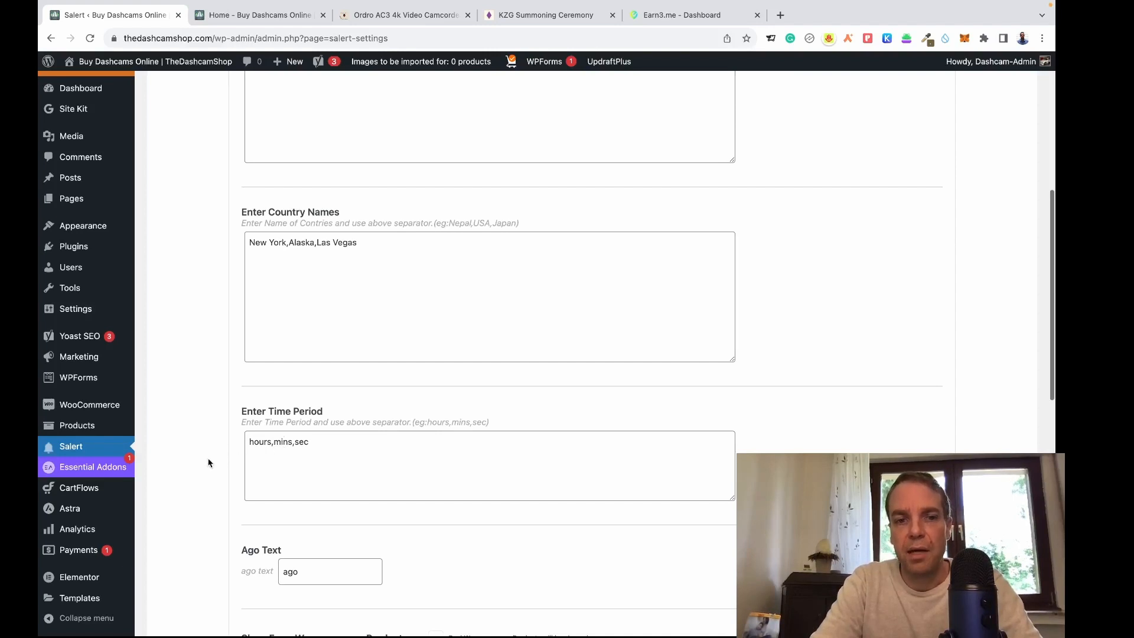
{"action": "scroll", "coordinate": [313, 467], "scroll_direction": "down", "scroll_amount": 5}
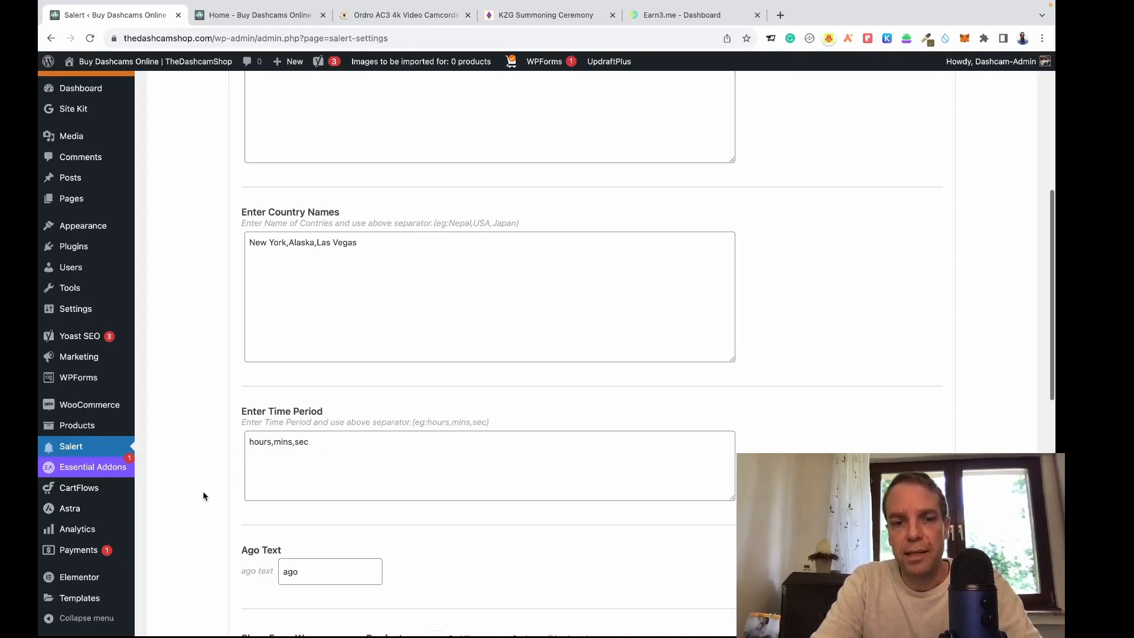
{"action": "scroll", "coordinate": [299, 483], "scroll_direction": "down", "scroll_amount": 4}
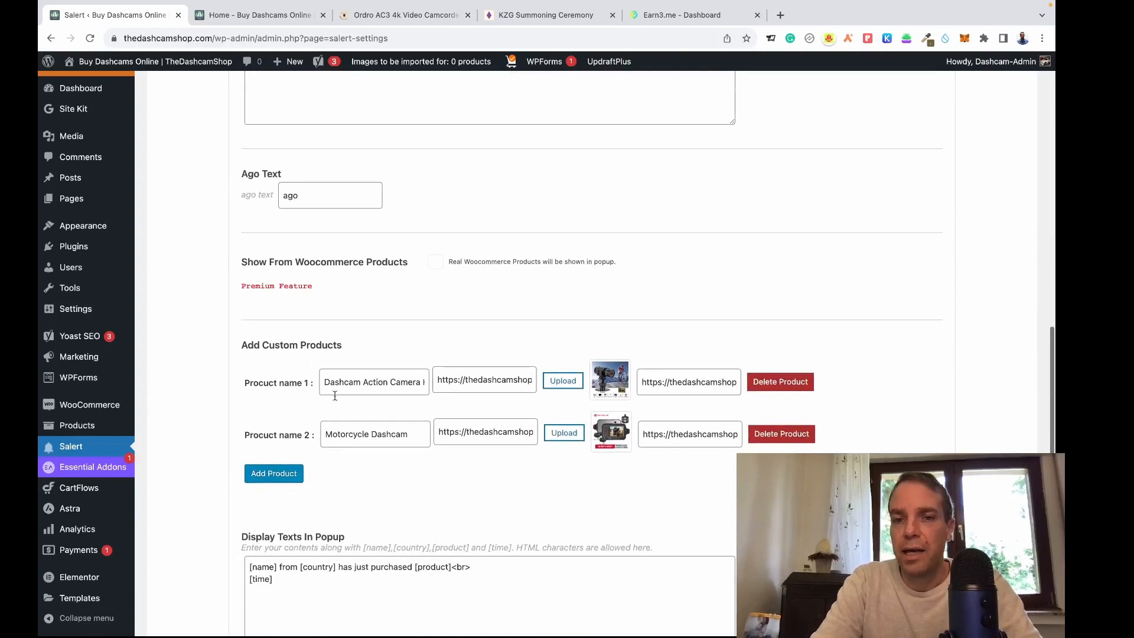
{"action": "left_click", "coordinate": [286, 478]}
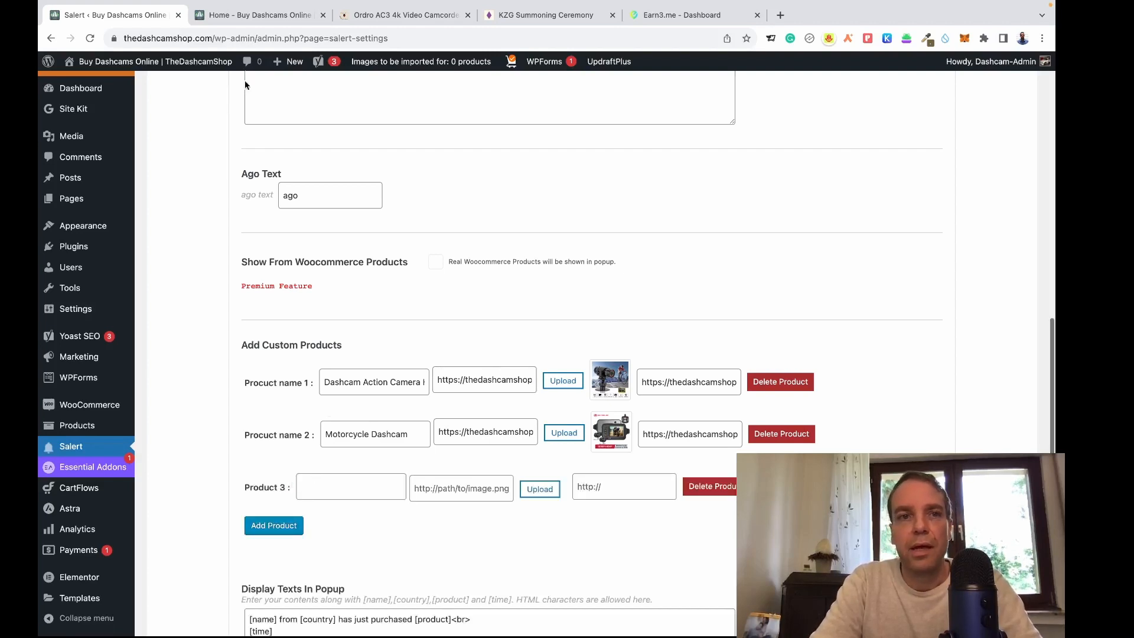
Open the UHD 2K Motorcycle Dashcam DVR product page from the shop homepage's Featured Products
{"action": "left_click", "coordinate": [273, 22]}
{"action": "scroll", "coordinate": [298, 187], "scroll_direction": "down", "scroll_amount": 7}
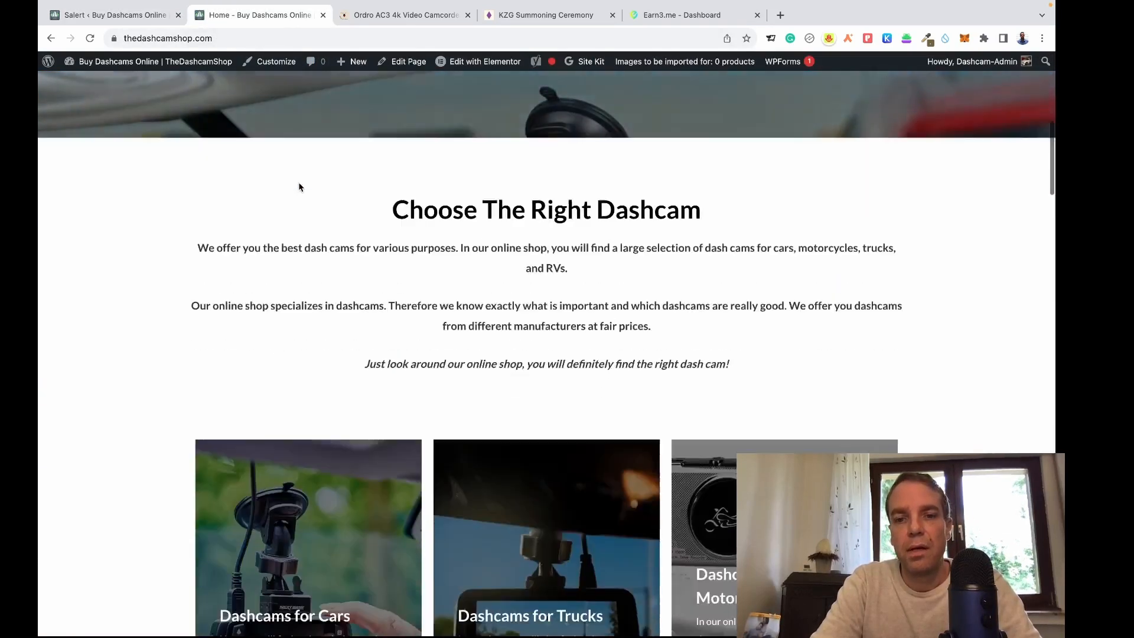
{"action": "scroll", "coordinate": [299, 188], "scroll_direction": "down", "scroll_amount": 18}
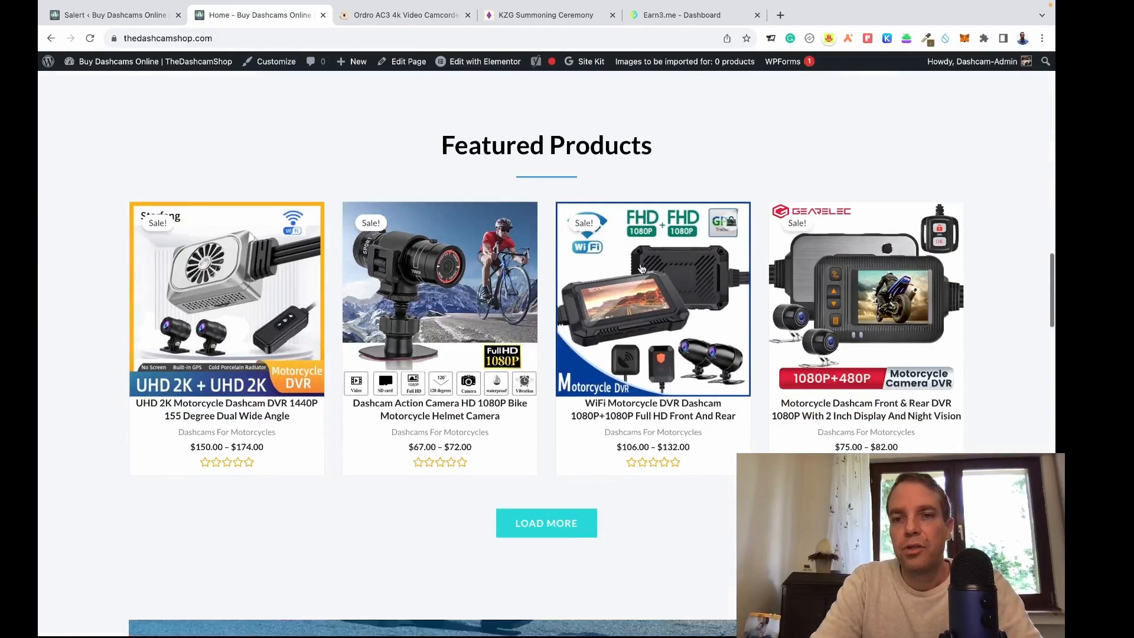
{"action": "left_click", "coordinate": [131, 19]}
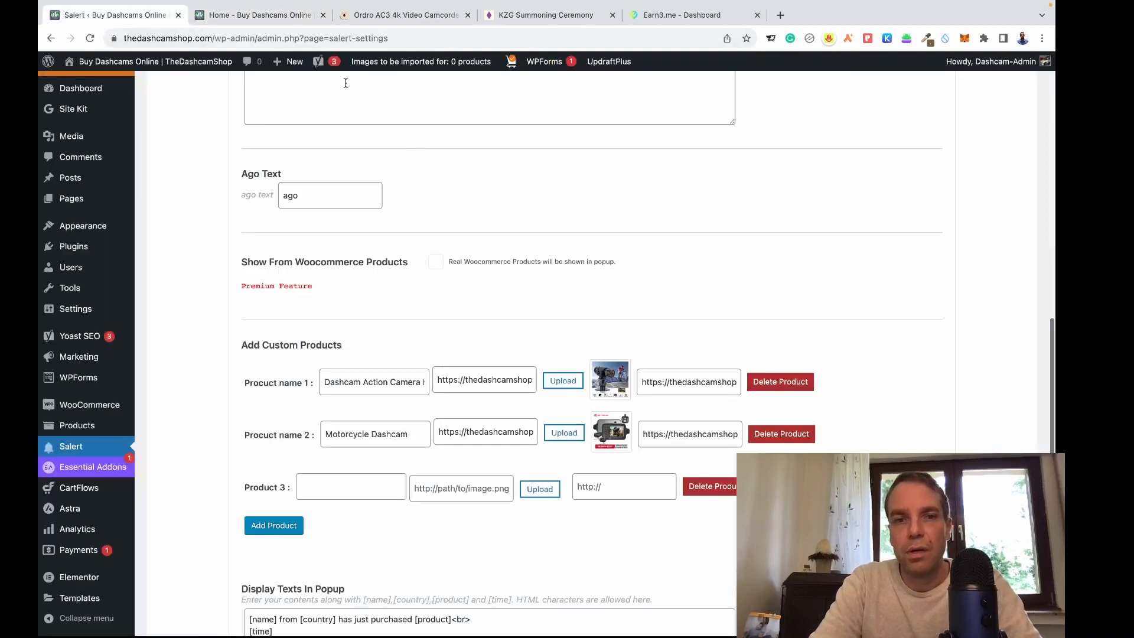
{"action": "left_click", "coordinate": [254, 15]}
{"action": "left_click", "coordinate": [240, 296]}
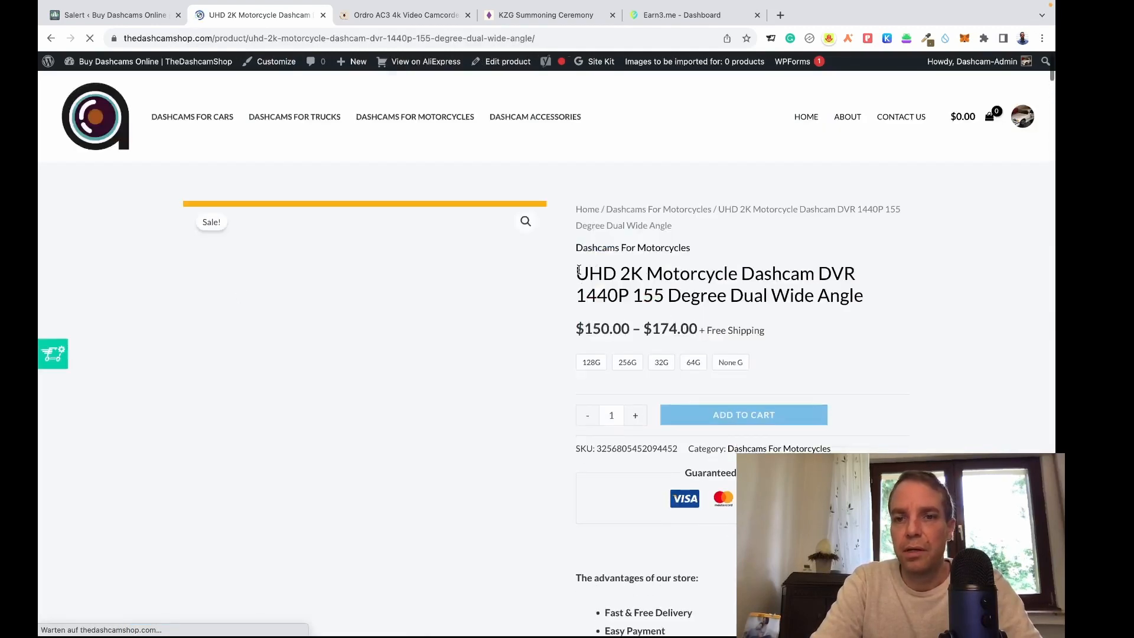
Copy "UHD 2K Motorcycle Dashcam" from the product title and use it as the Product 3 name in Salert
{"action": "left_click_drag", "start_coordinate": [579, 271], "coordinate": [808, 273]}
{"action": "key", "text": "ctrl+c"}
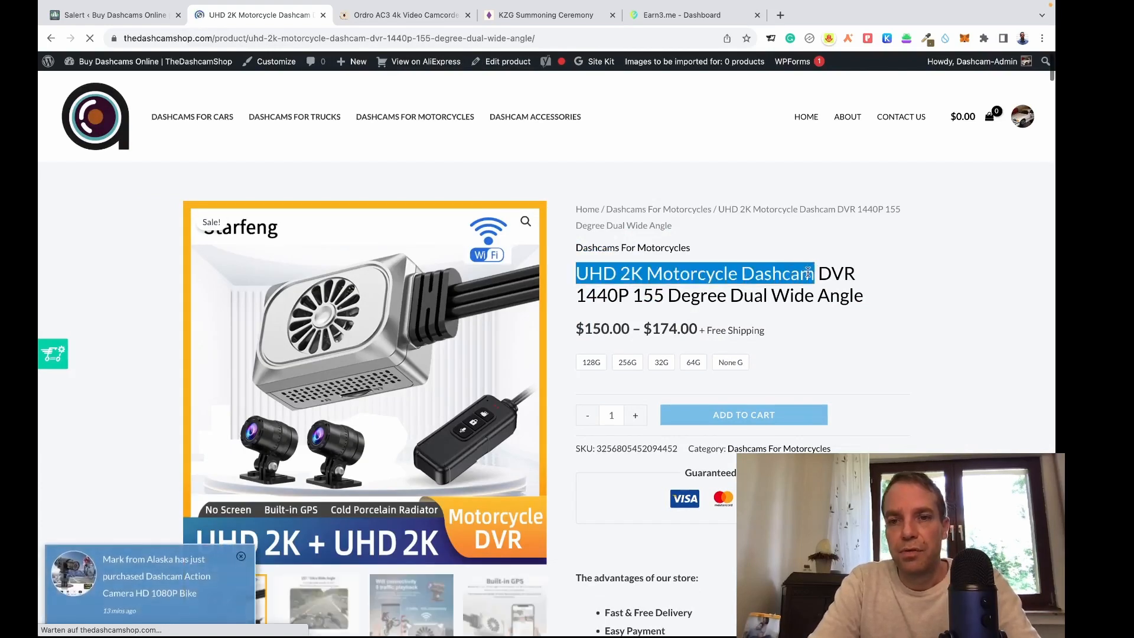
{"action": "left_click", "coordinate": [149, 16]}
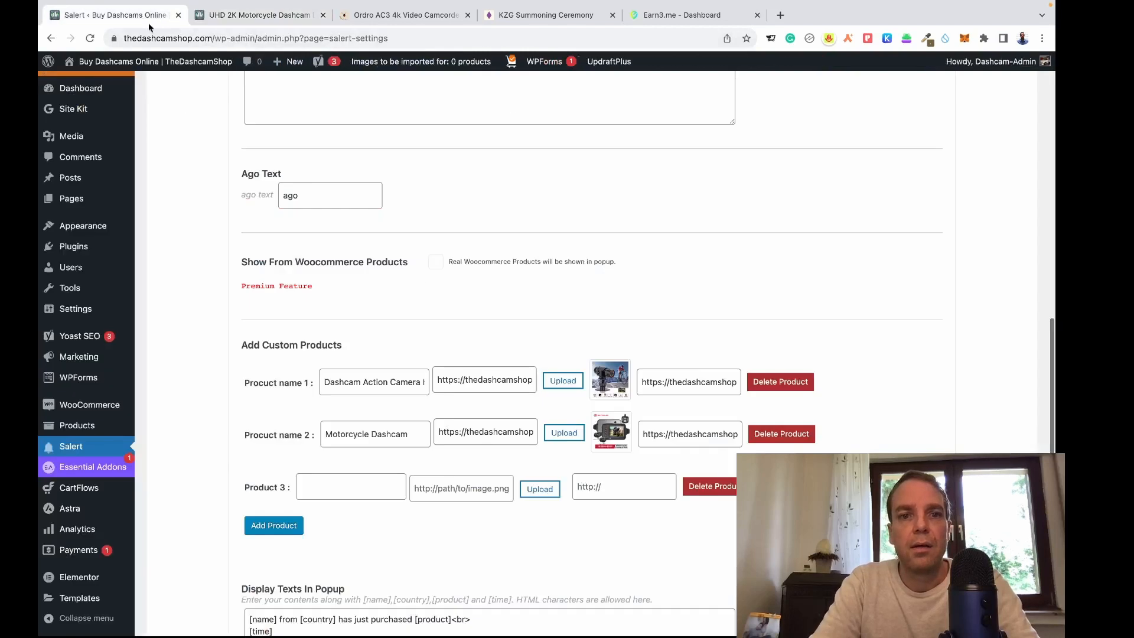
{"action": "left_click", "coordinate": [348, 483]}
{"action": "key", "text": "ctrl+v"}
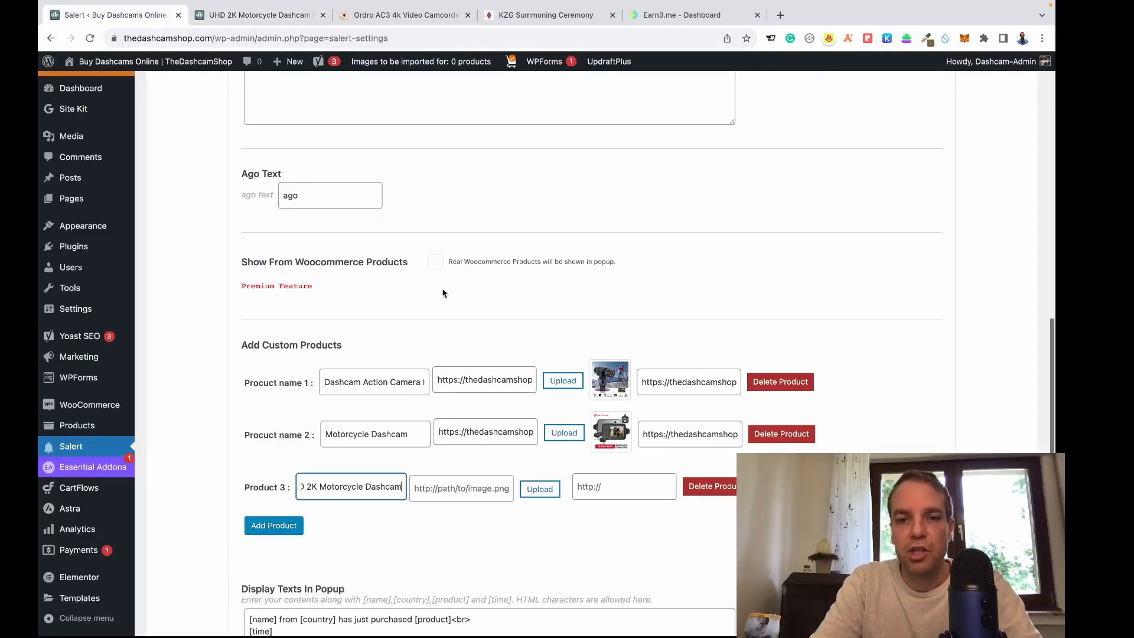
Copy the image address of the product's main photo and paste it as the Product 3 image URL in Salert
{"action": "left_click", "coordinate": [260, 15]}
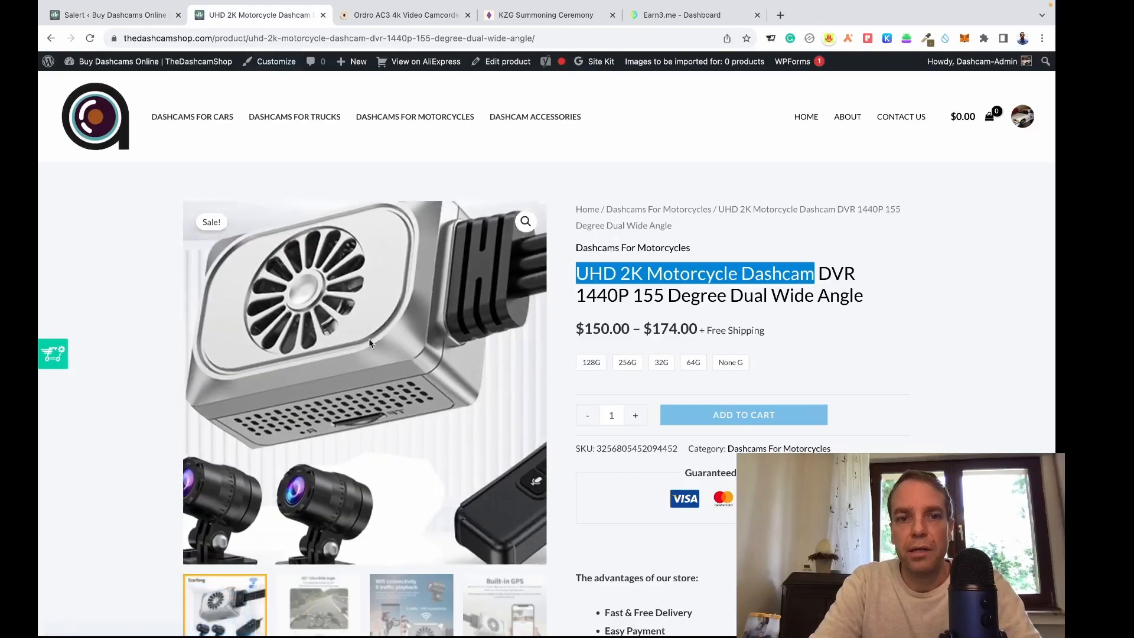
{"action": "right_click", "coordinate": [394, 325]}
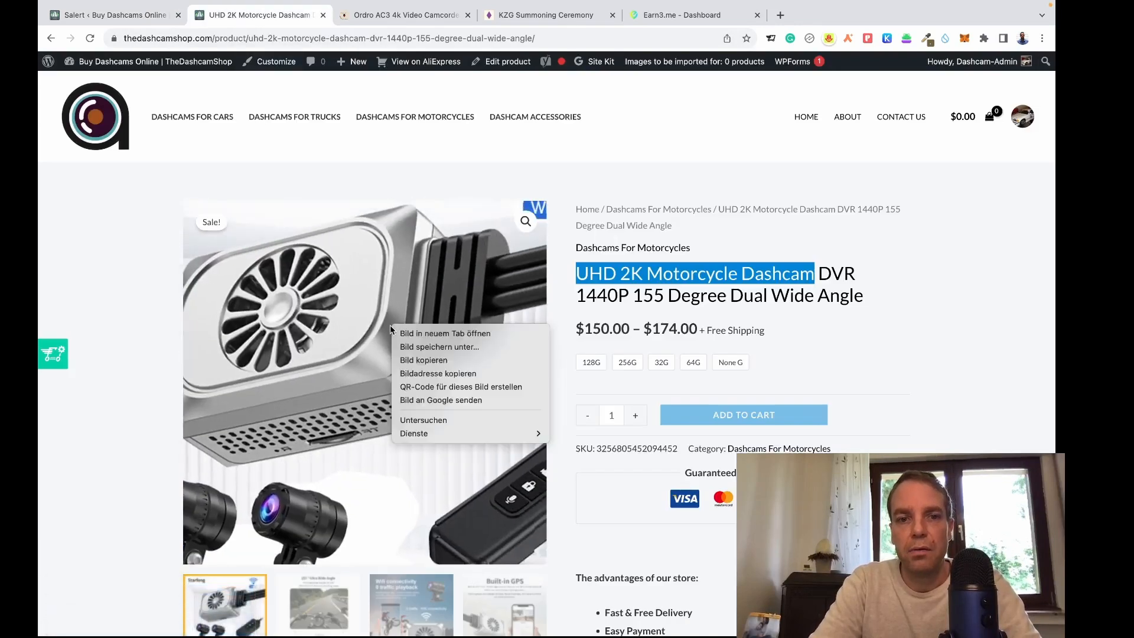
{"action": "left_click", "coordinate": [476, 373]}
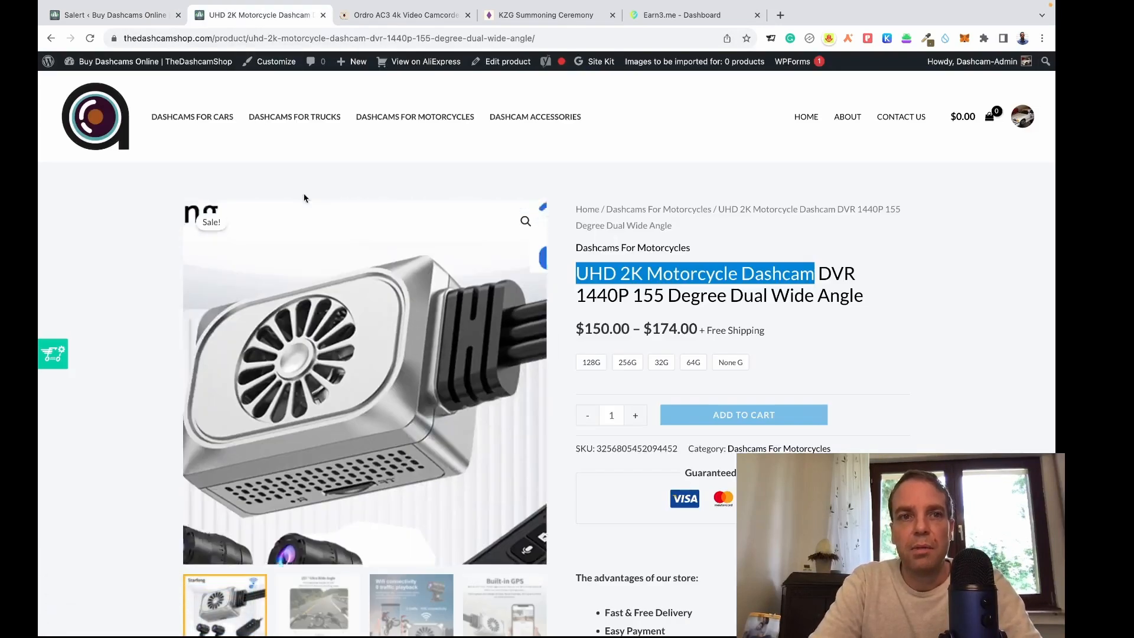
{"action": "left_click", "coordinate": [105, 15]}
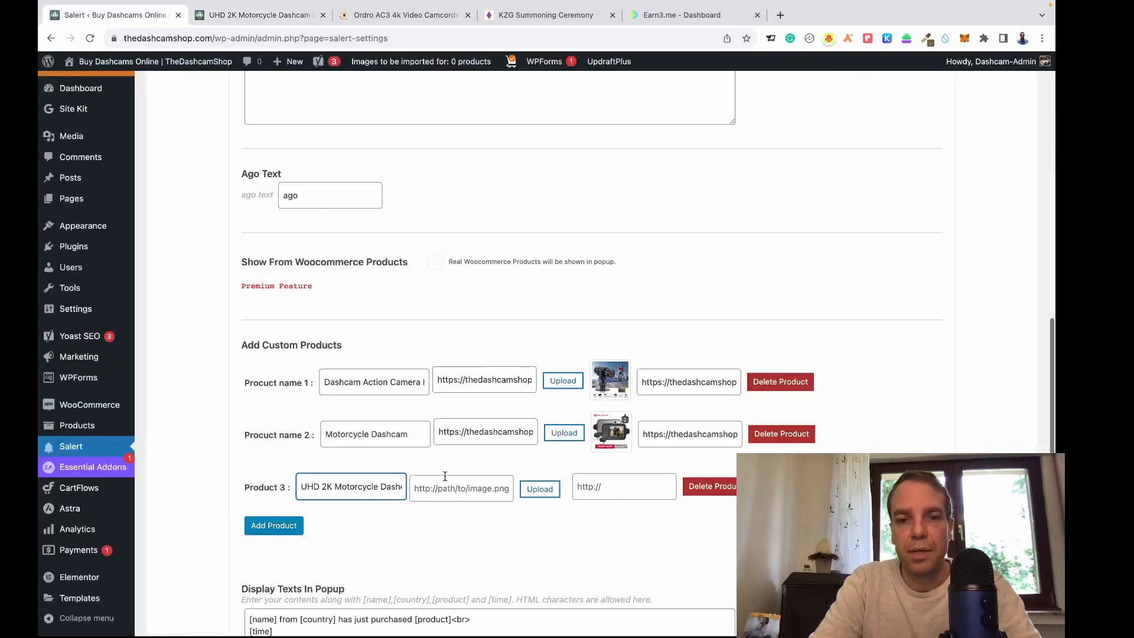
{"action": "left_click", "coordinate": [446, 489]}
{"action": "key", "text": "super+v"}
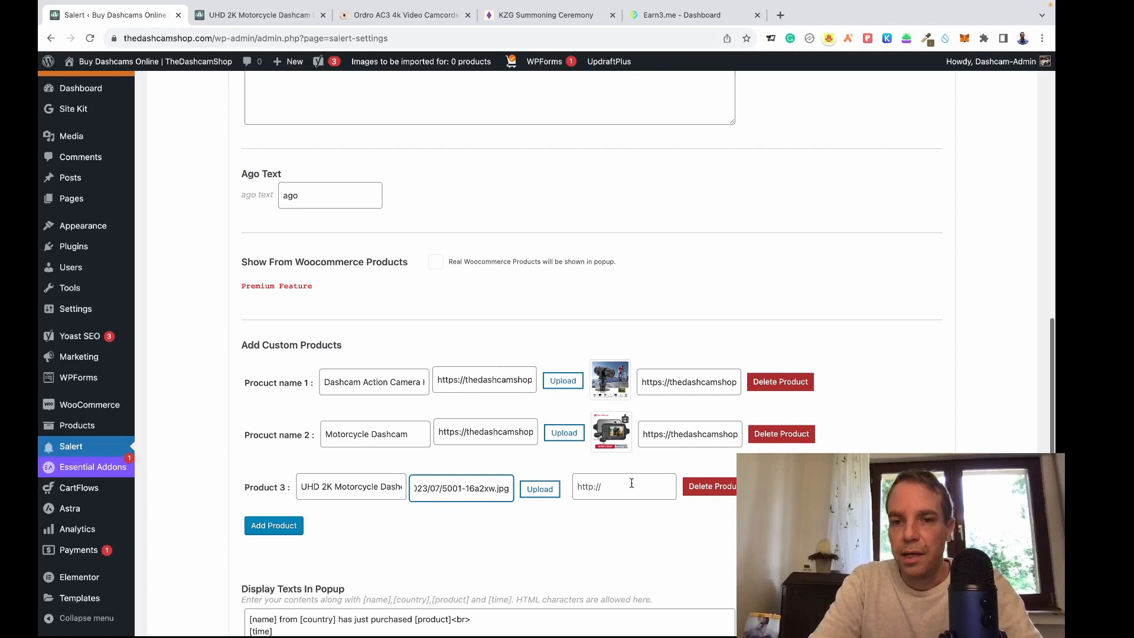
Copy the UHD 2K Motorcycle Dashcam page's web address and paste it as the Product 3 link in Salert
{"action": "left_click", "coordinate": [608, 489]}
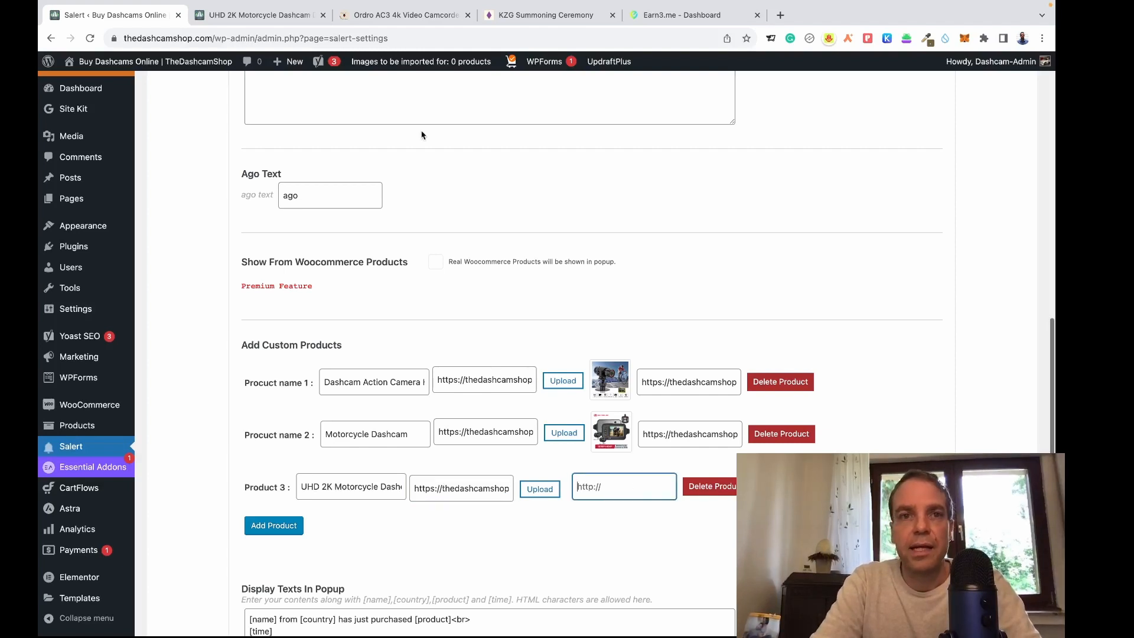
{"action": "left_click", "coordinate": [251, 17]}
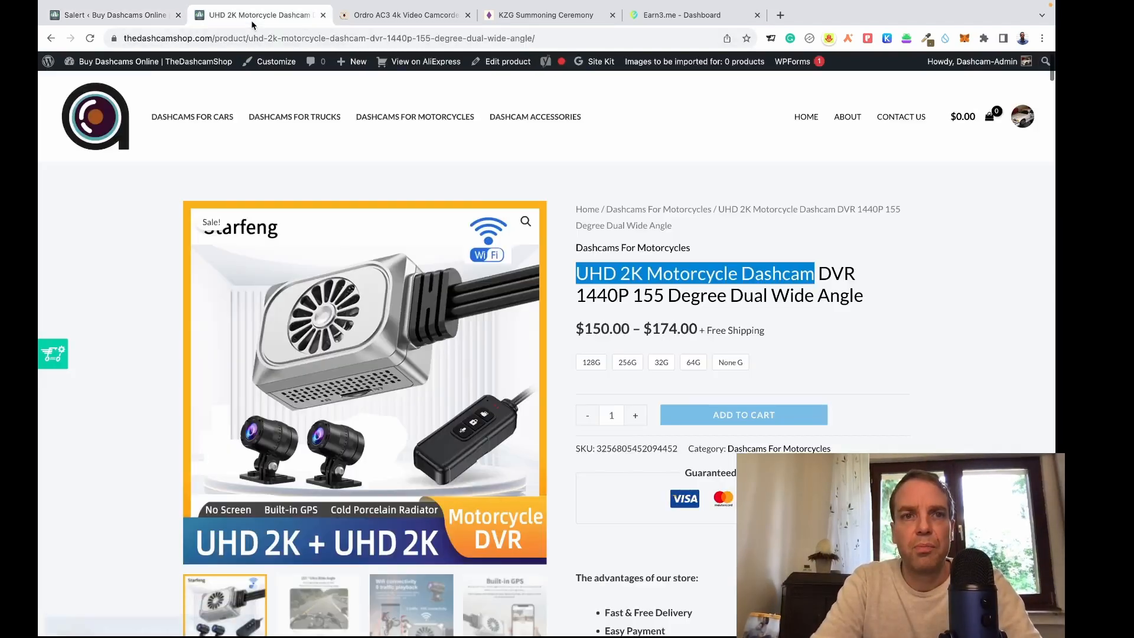
{"action": "left_click", "coordinate": [332, 39]}
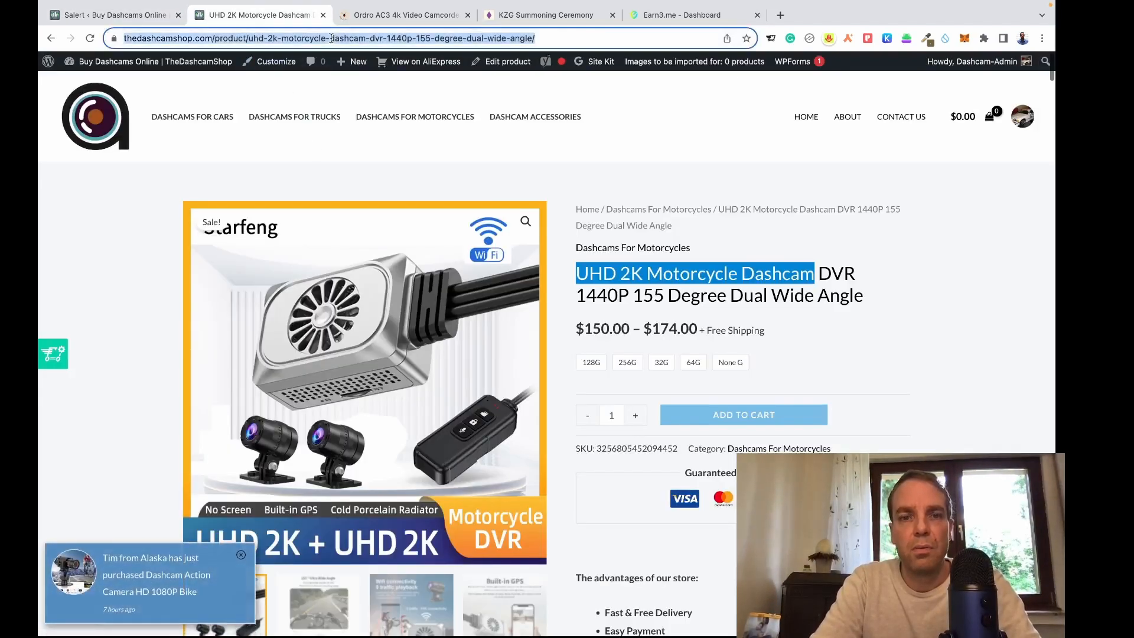
{"action": "left_click", "coordinate": [166, 21]}
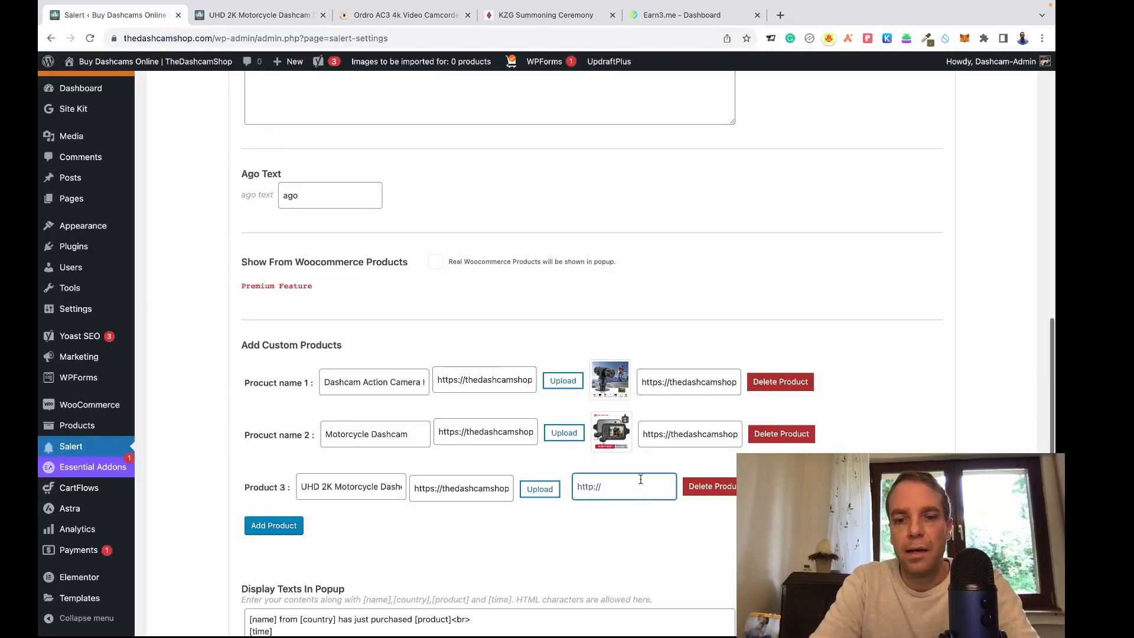
{"action": "key", "text": "ctrl+v"}
{"action": "left_click", "coordinate": [785, 531]}
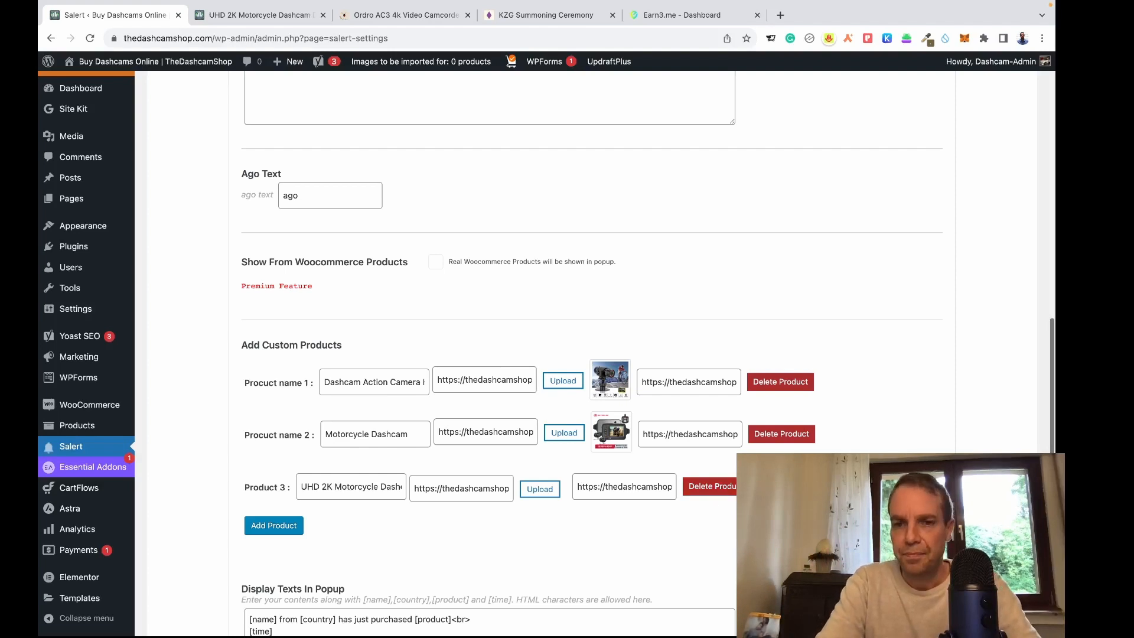
Save the Salert display settings with the third custom product
{"action": "scroll", "coordinate": [647, 362], "scroll_direction": "down", "scroll_amount": 4}
{"action": "scroll", "coordinate": [414, 319], "scroll_direction": "down", "scroll_amount": 1}
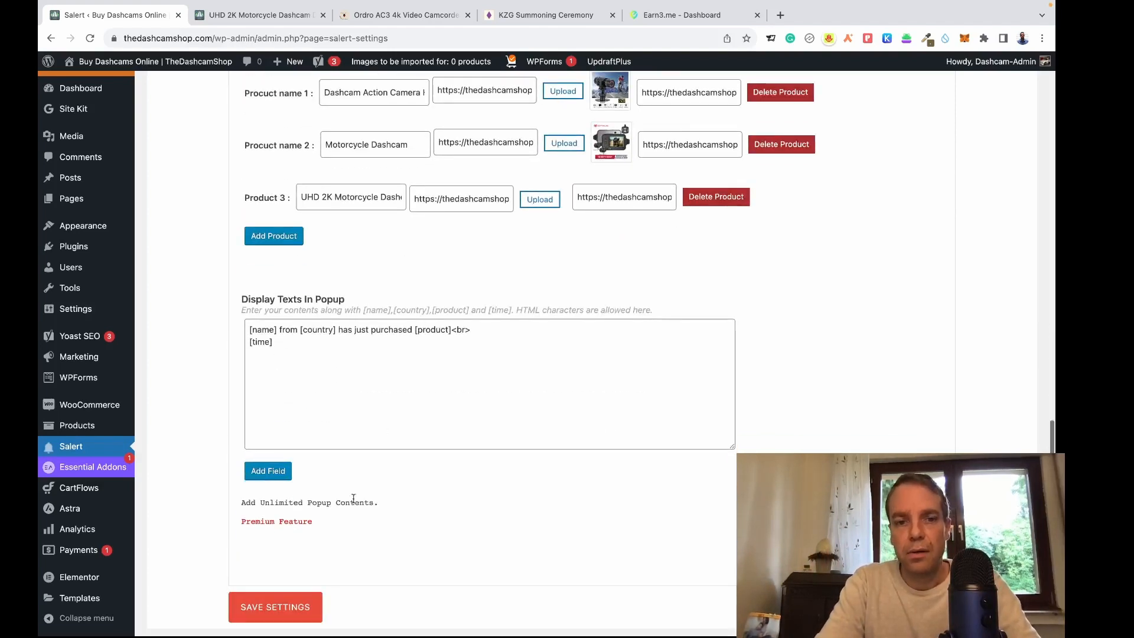
{"action": "left_click", "coordinate": [286, 609]}
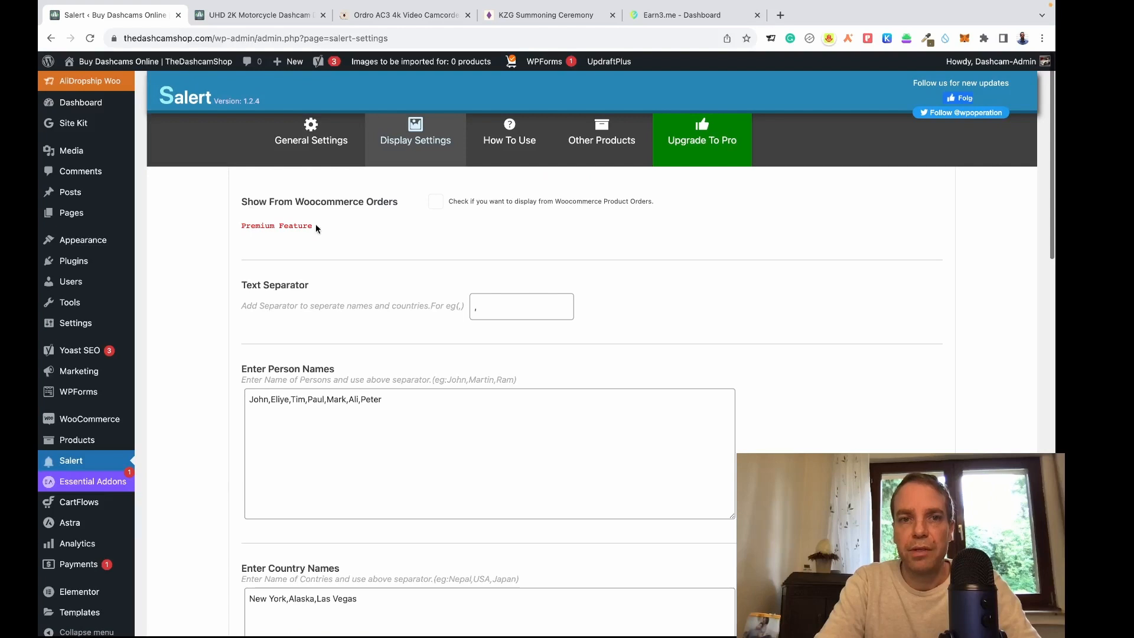
Reload the motorcycle dashcam product page and check the sales notification popups on it
{"action": "left_click", "coordinate": [259, 15]}
{"action": "left_click", "coordinate": [164, 258]}
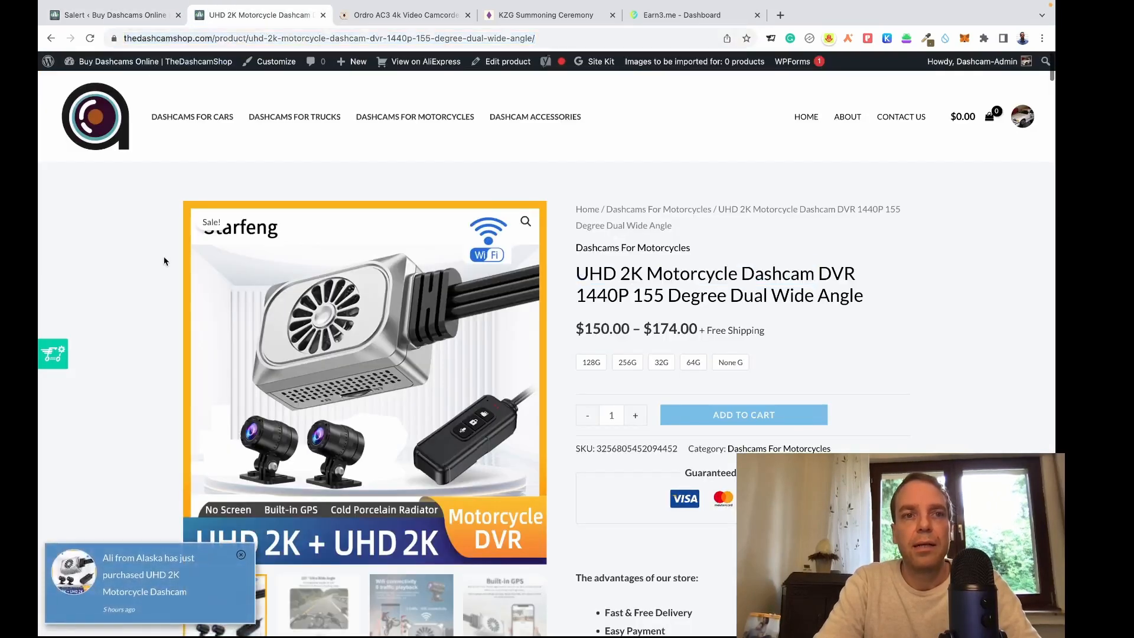
{"action": "left_click", "coordinate": [90, 38]}
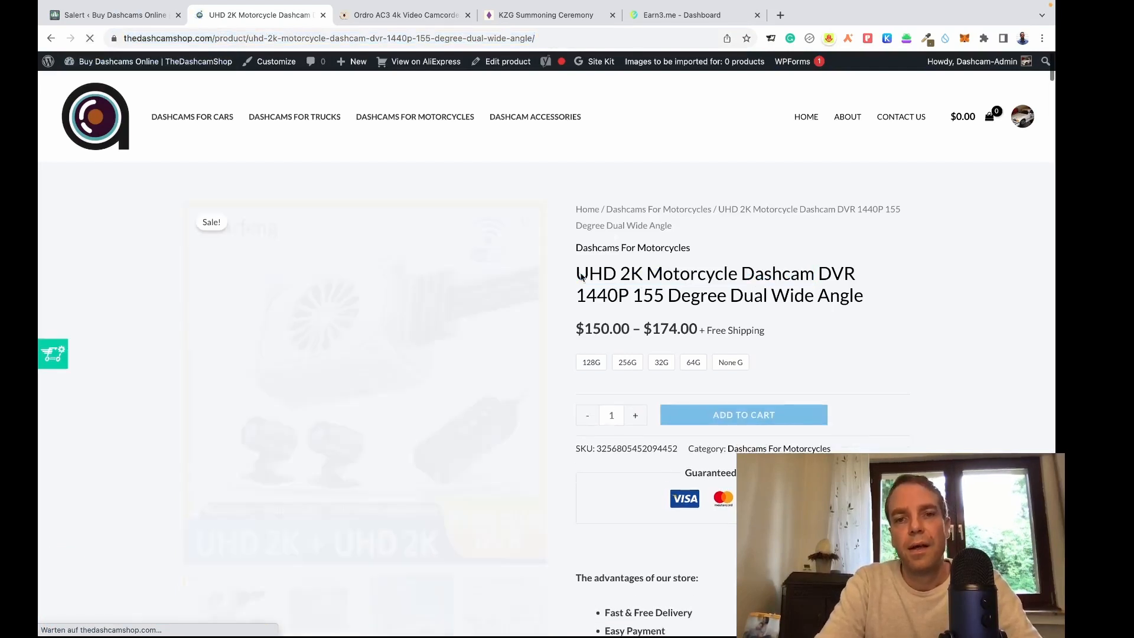
{"action": "scroll", "coordinate": [951, 256], "scroll_direction": "down", "scroll_amount": 2}
{"action": "scroll", "coordinate": [951, 258], "scroll_direction": "down", "scroll_amount": 1}
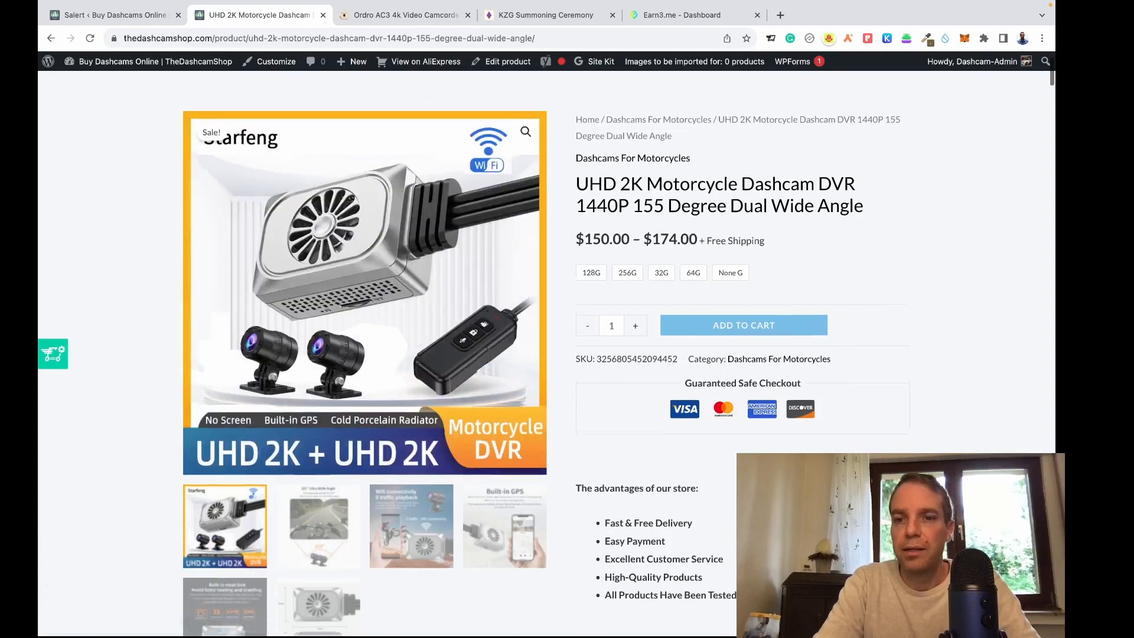
{"action": "scroll", "coordinate": [552, 353], "scroll_direction": "up", "scroll_amount": 2}
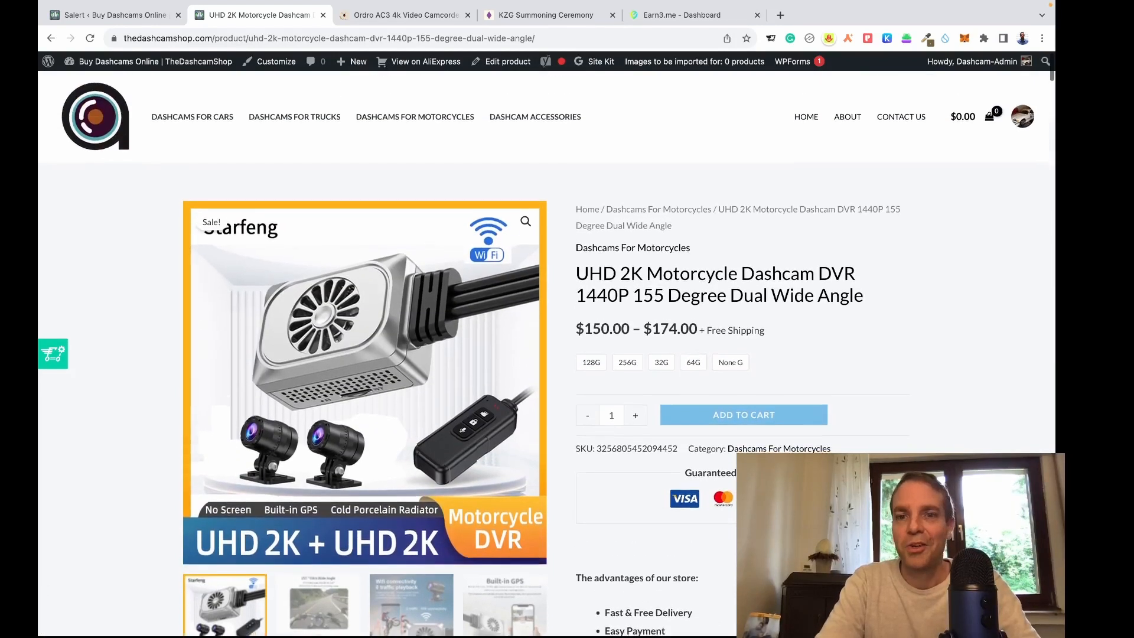